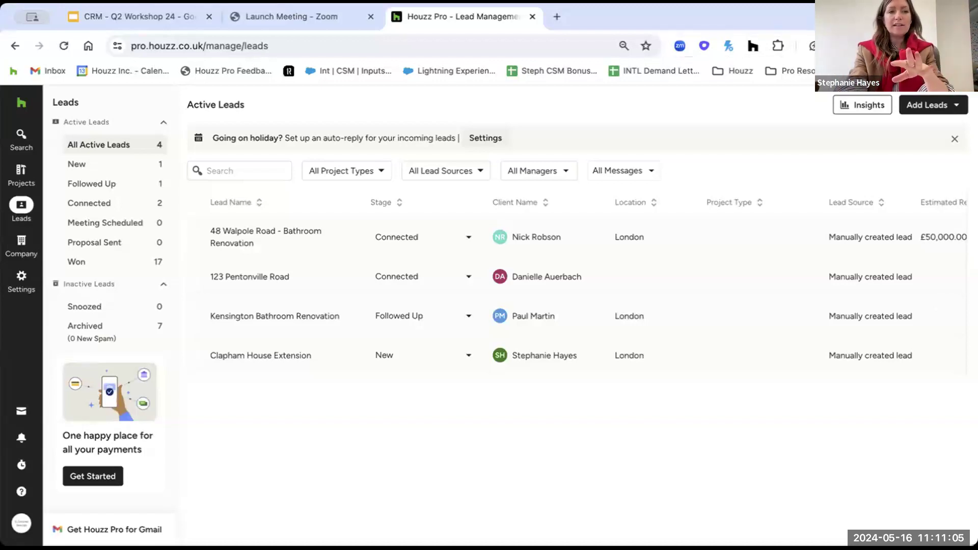
pyautogui.click(21, 102)
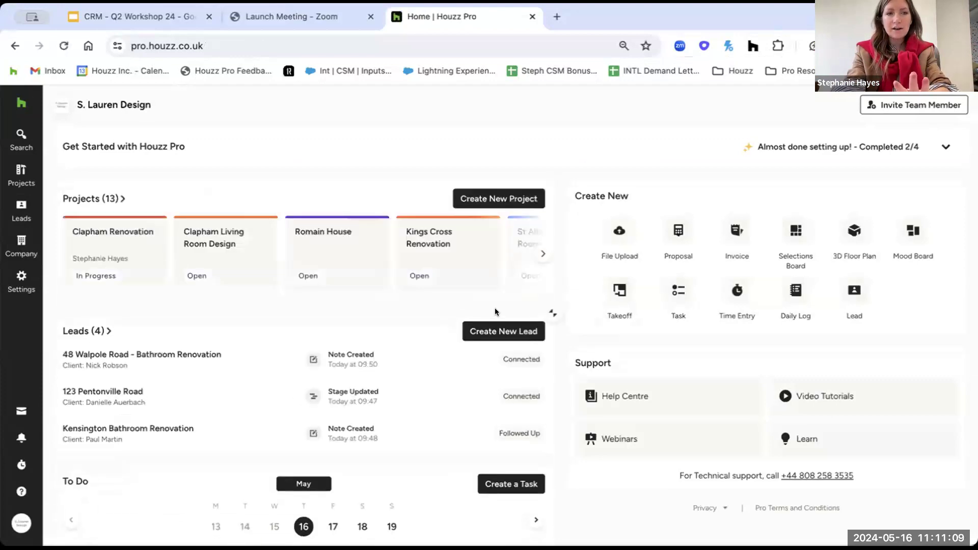
pyautogui.click(19, 206)
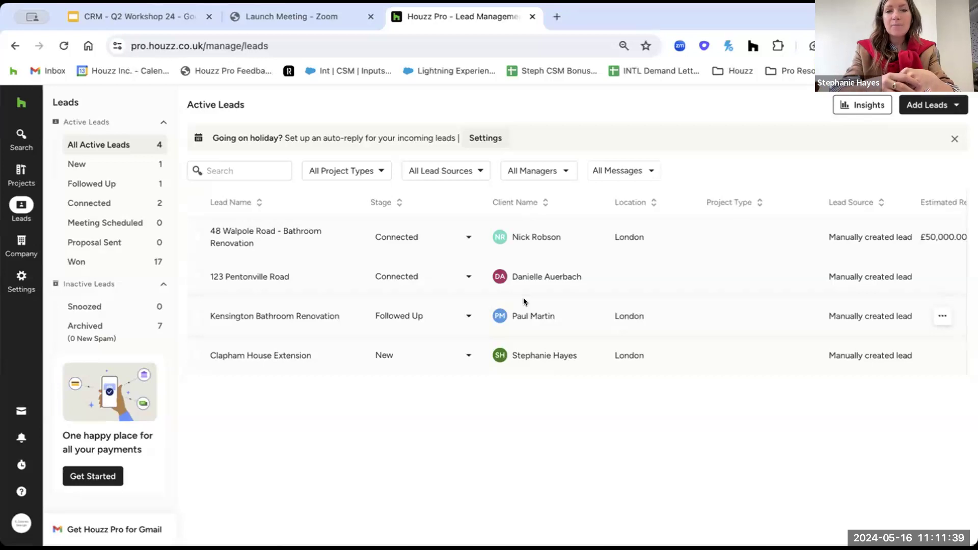
# Start a new lead for a new client, entering the client's name and filling contact and address details from a saved suggestion.
pyautogui.click(951, 106)
pyautogui.click(927, 132)
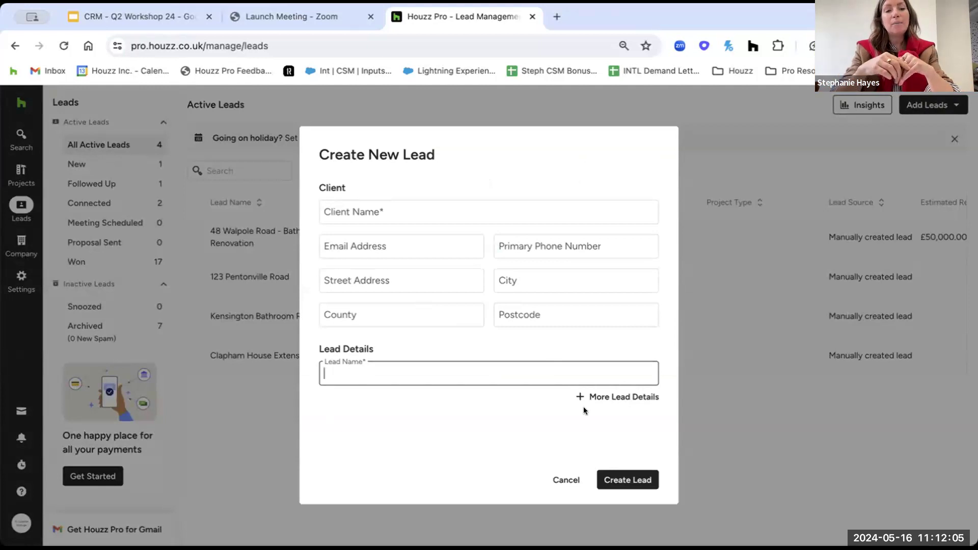
pyautogui.click(449, 213)
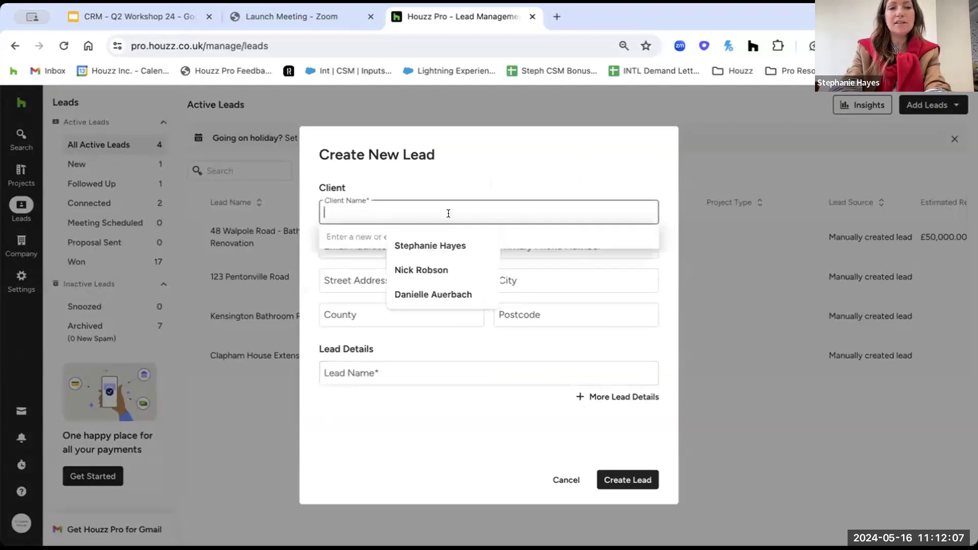
pyautogui.click(460, 191)
pyautogui.click(447, 213)
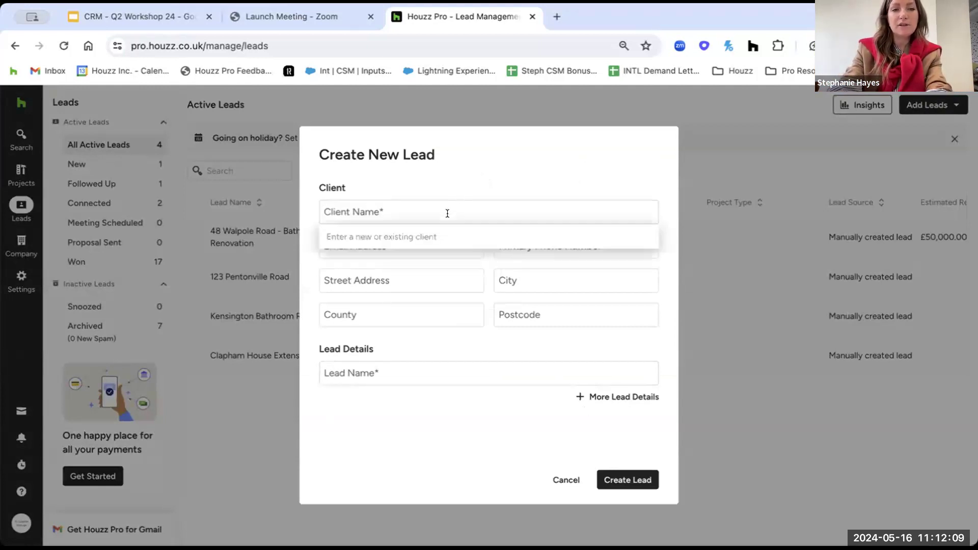
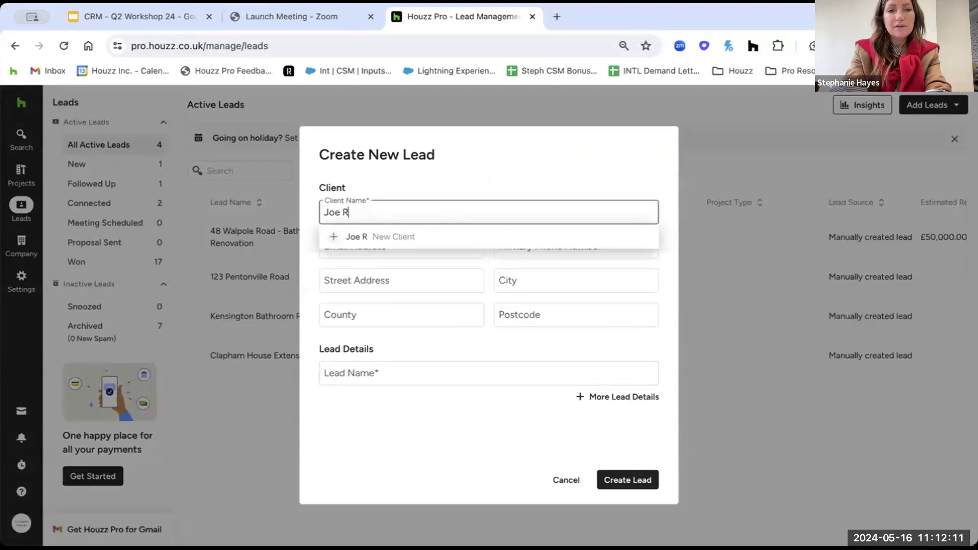
pyautogui.click(395, 236)
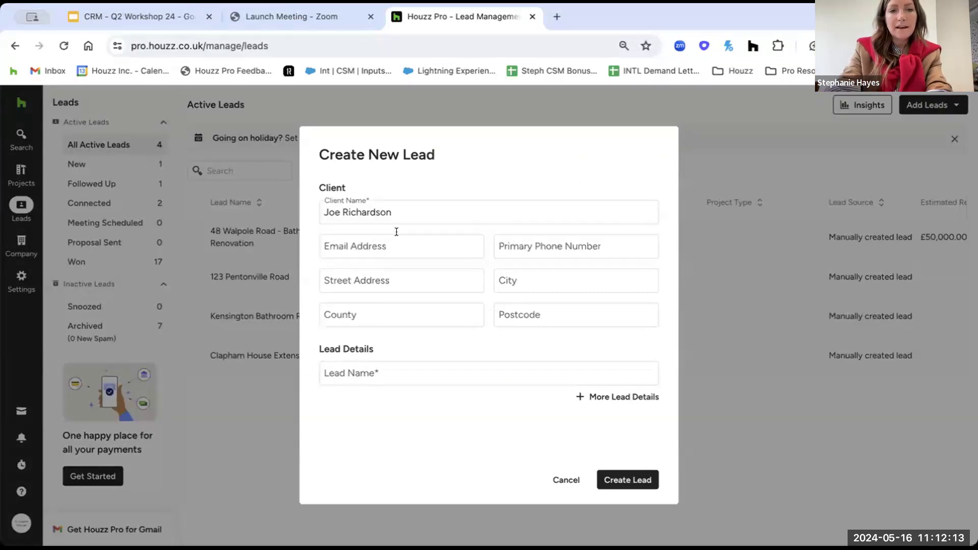
pyautogui.click(366, 237)
pyautogui.write('step')
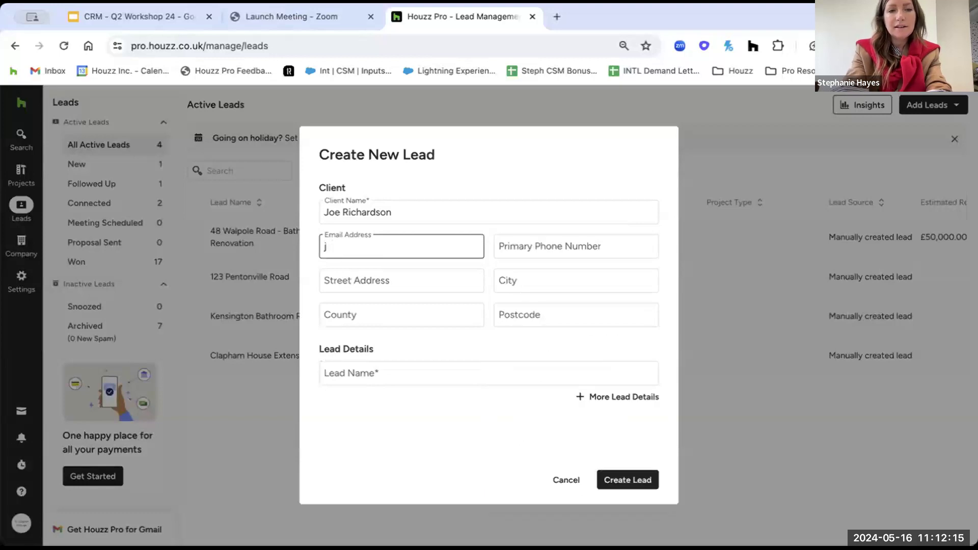
pyautogui.write('h')
pyautogui.press('Down')
pyautogui.press('Return')
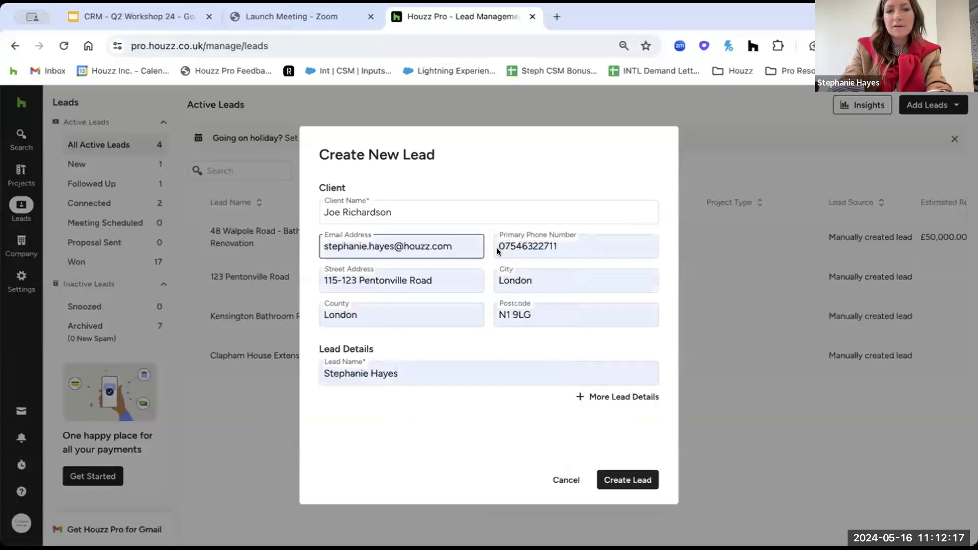
# Replace the autofilled lead name with 'Joe House Extension - Brighton' and create the lead.
pyautogui.click(442, 380)
pyautogui.moveTo(442, 377); pyautogui.dragTo(319, 369)
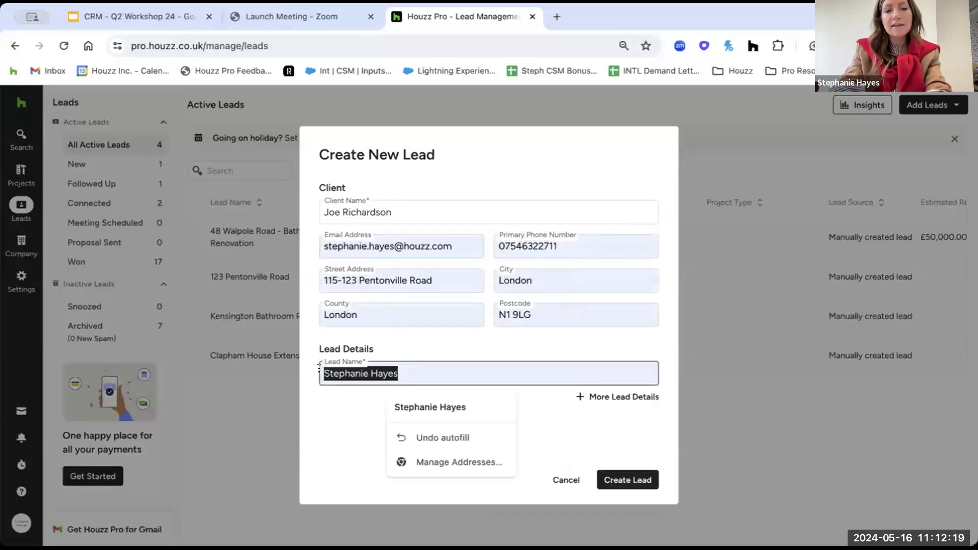
pyautogui.press('BackSpace')
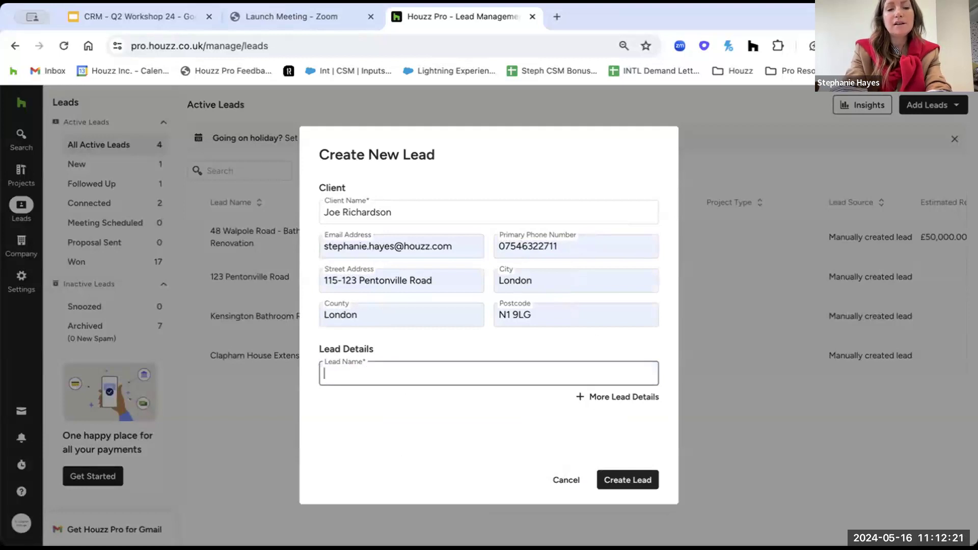
pyautogui.write('Joe Hou')
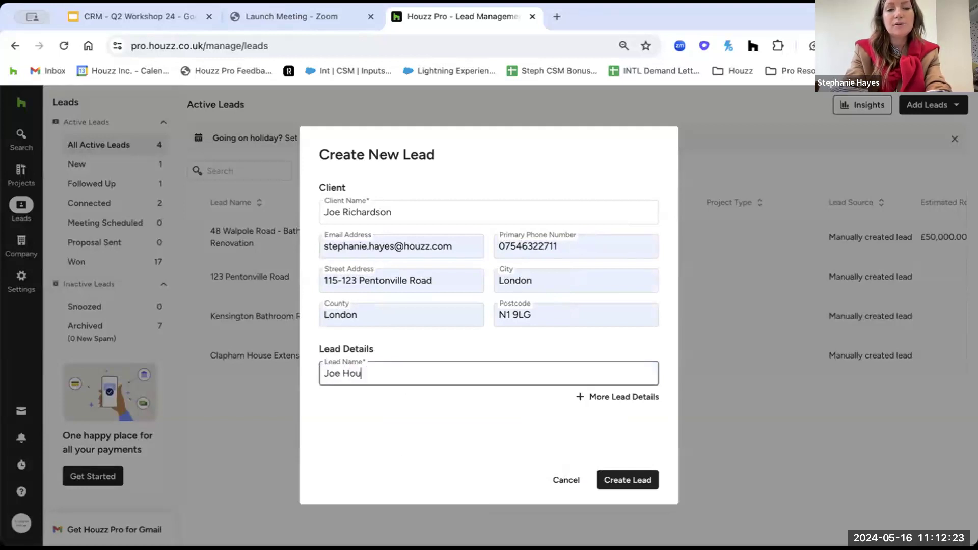
pyautogui.write('se Extension ')
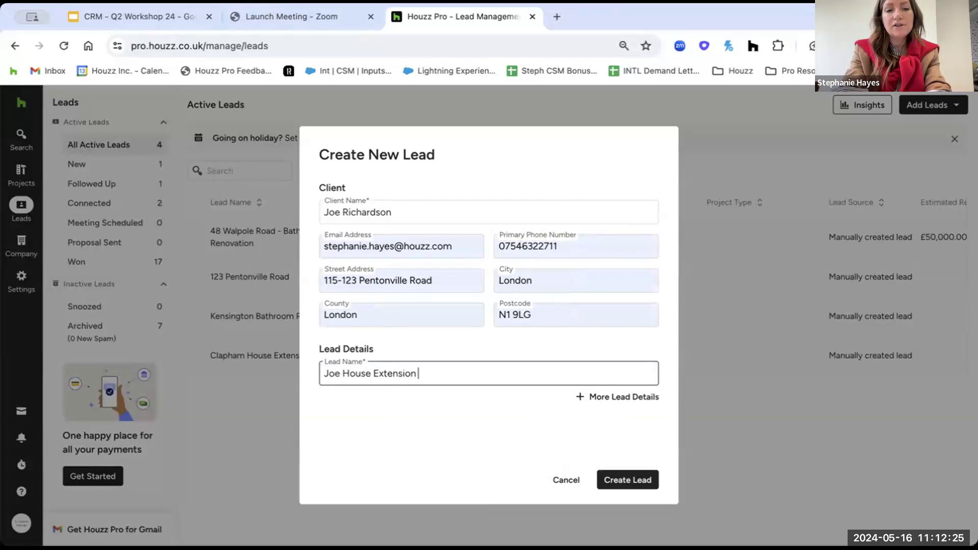
pyautogui.write('- Brighton')
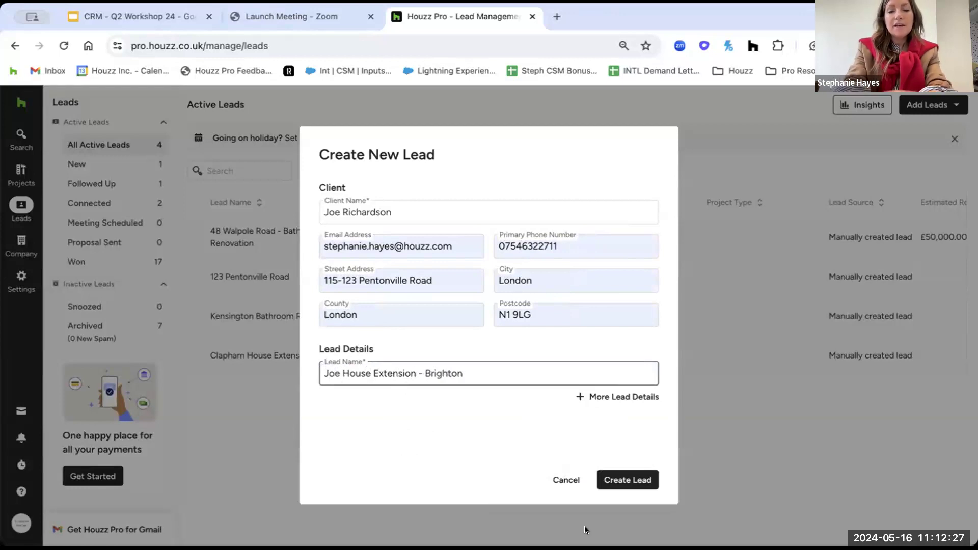
pyautogui.click(625, 480)
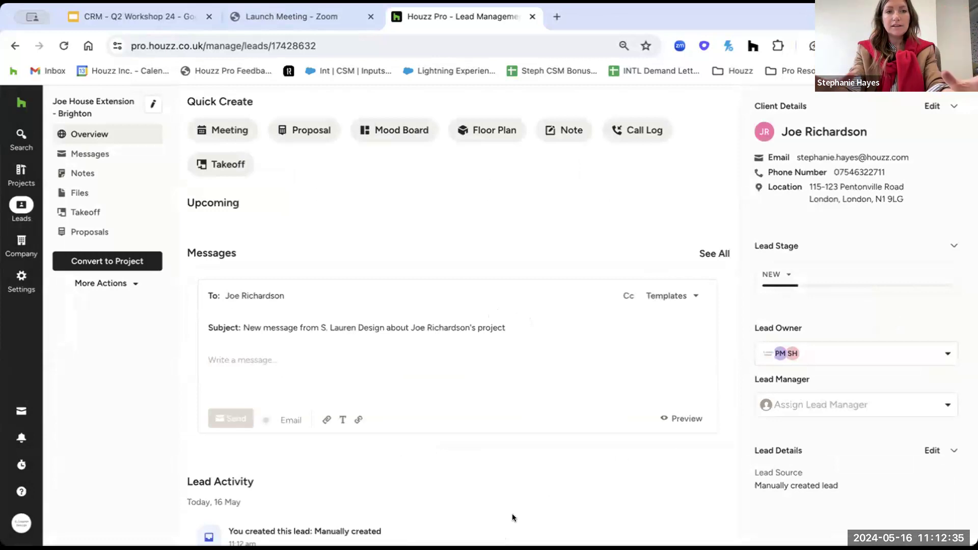
# In Active Leads, highlight the new lead's source, then open Joe House Extension - Brighton.
pyautogui.click(21, 205)
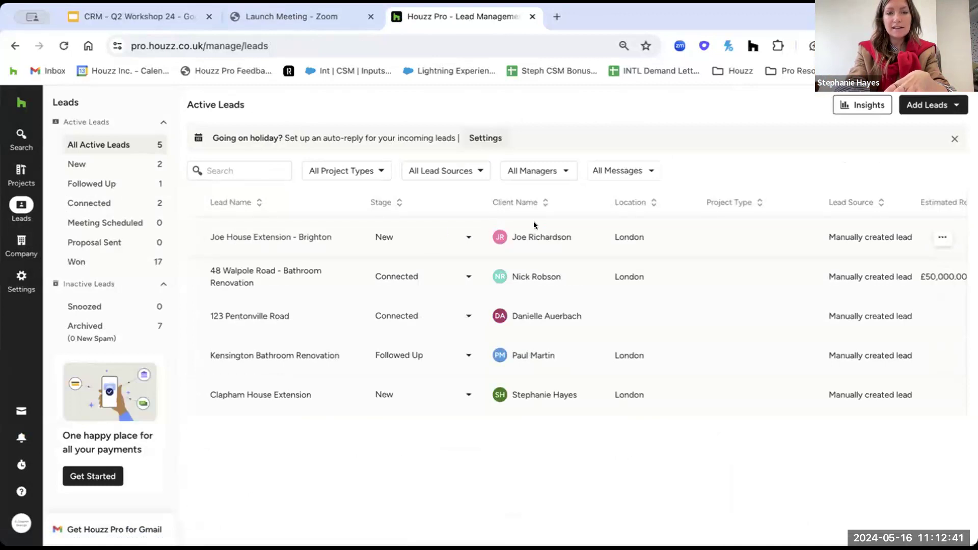
pyautogui.moveTo(917, 236); pyautogui.dragTo(832, 236)
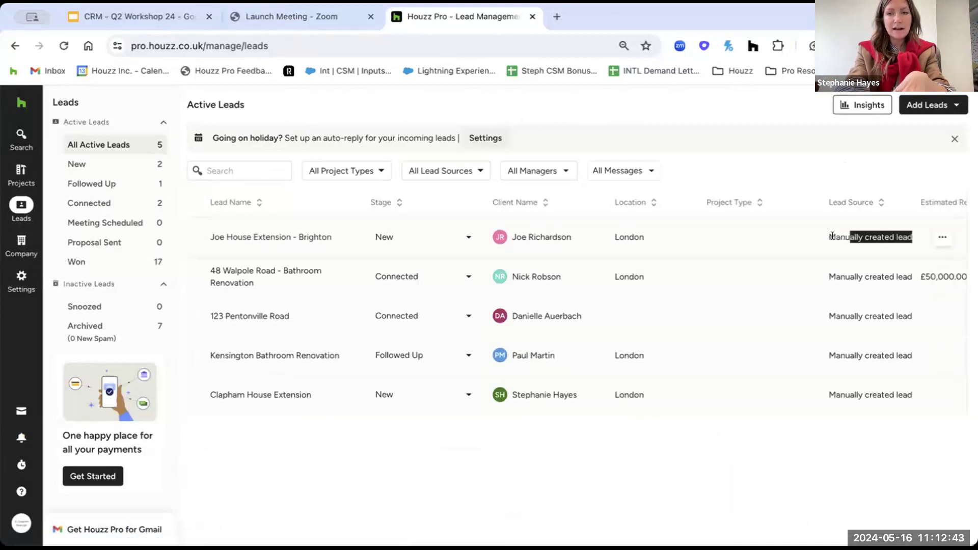
pyautogui.click(817, 235)
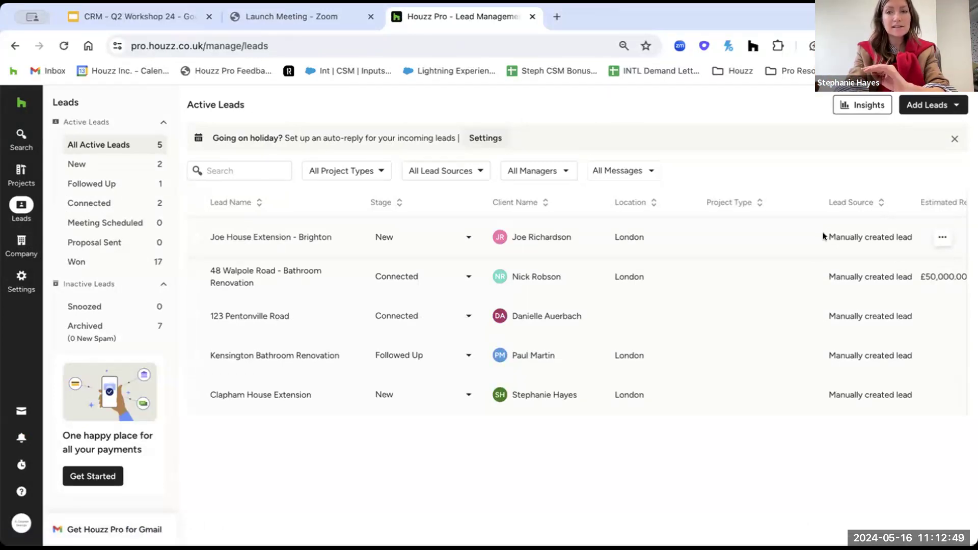
pyautogui.moveTo(823, 236); pyautogui.dragTo(916, 239)
pyautogui.click(915, 237)
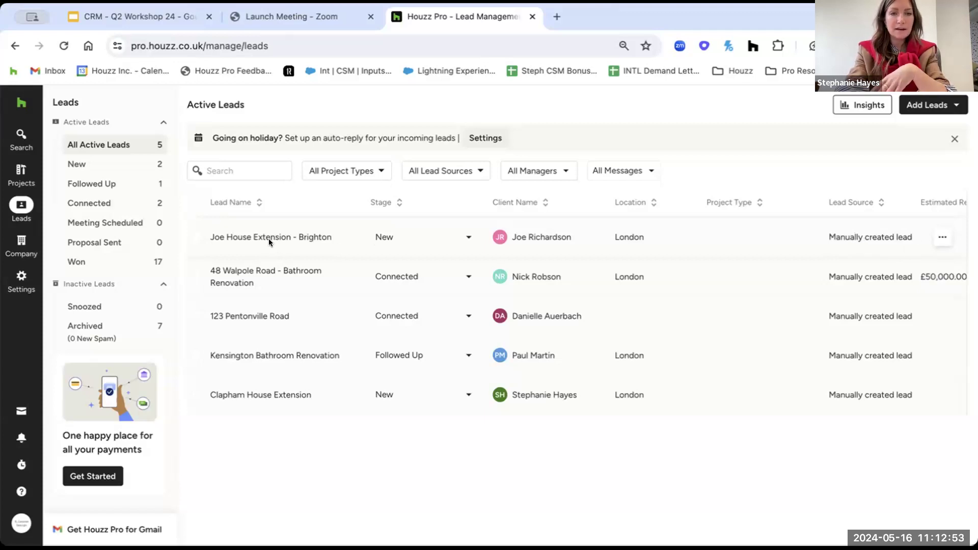
pyautogui.click(253, 235)
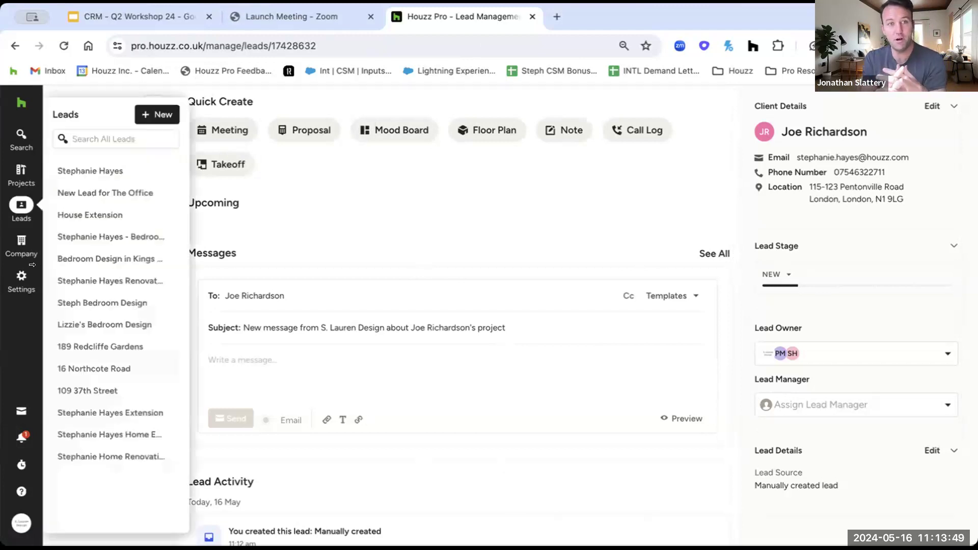
pyautogui.click(13, 205)
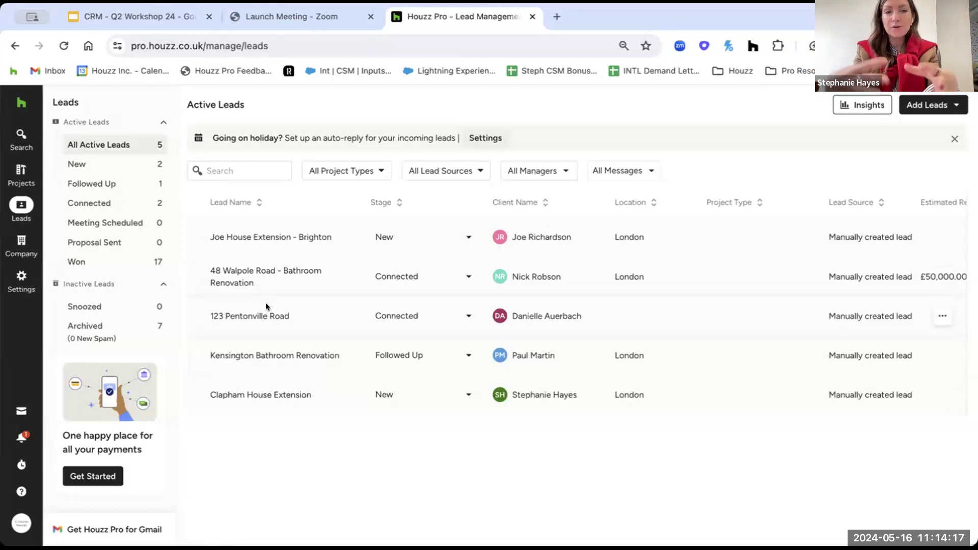
pyautogui.click(244, 235)
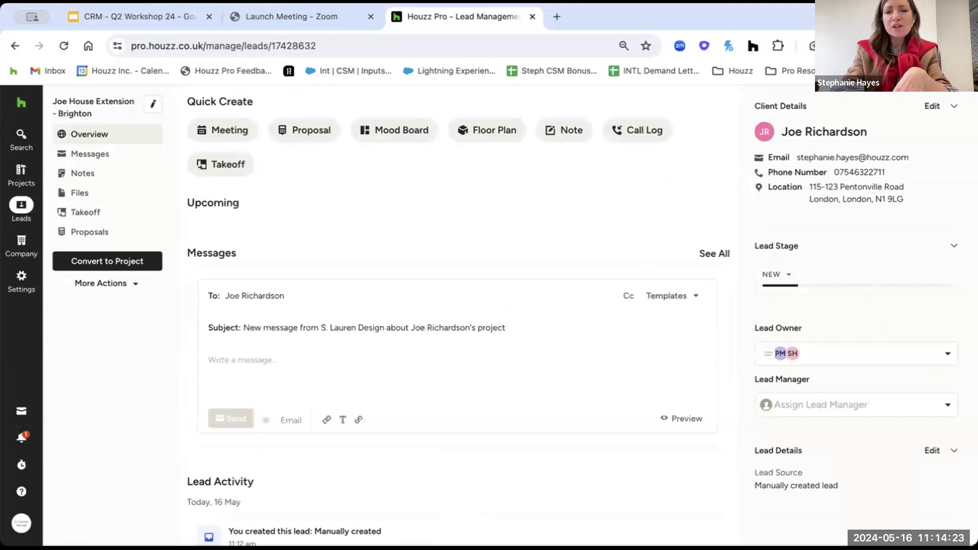
pyautogui.click(782, 273)
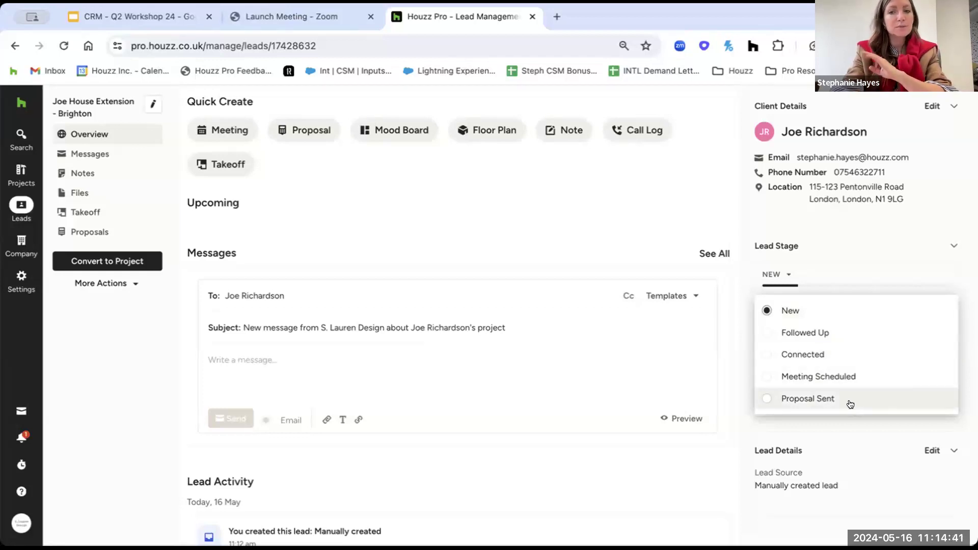
pyautogui.click(848, 375)
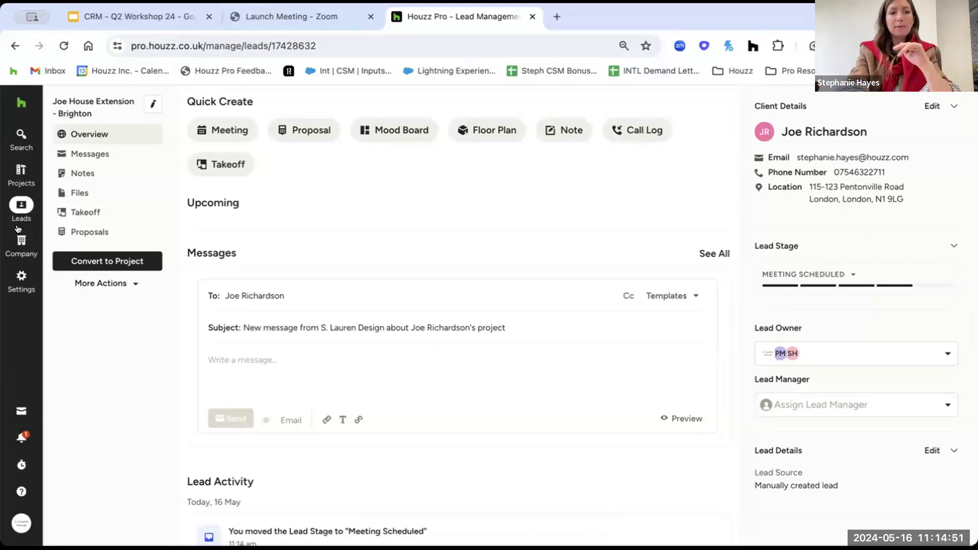
pyautogui.moveTo(19, 219)
pyautogui.click(73, 193)
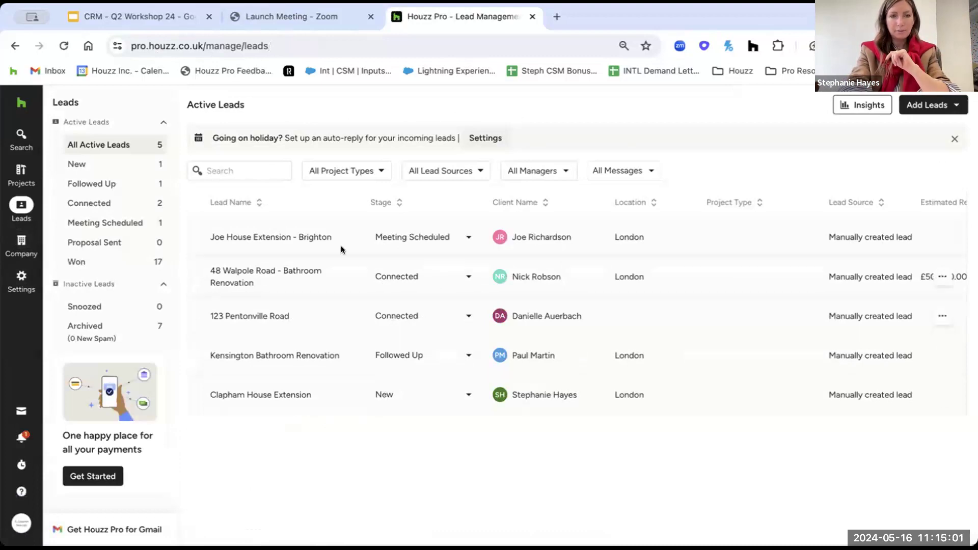
pyautogui.click(251, 240)
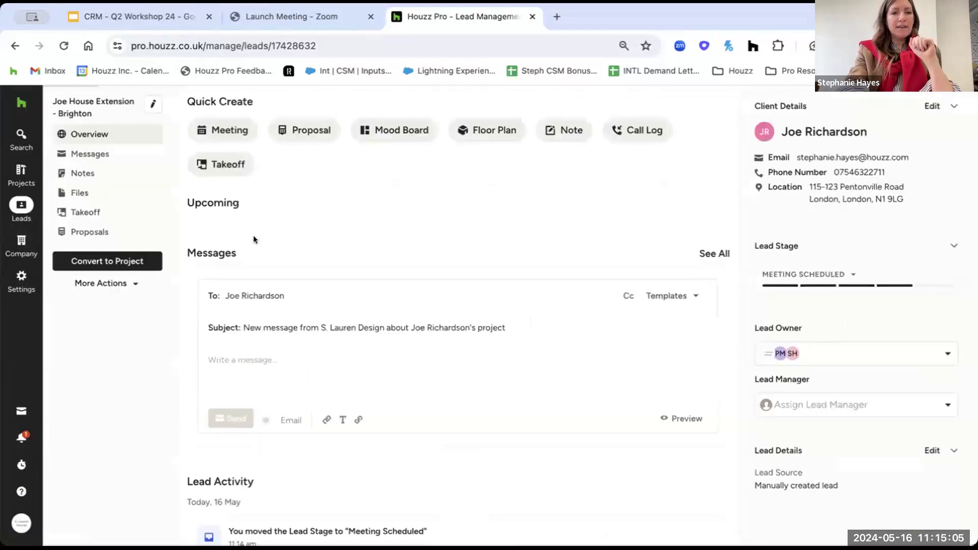
# Add a lead note: client purchased a new property, moving in July, schedule a site visit.
pyautogui.click(78, 172)
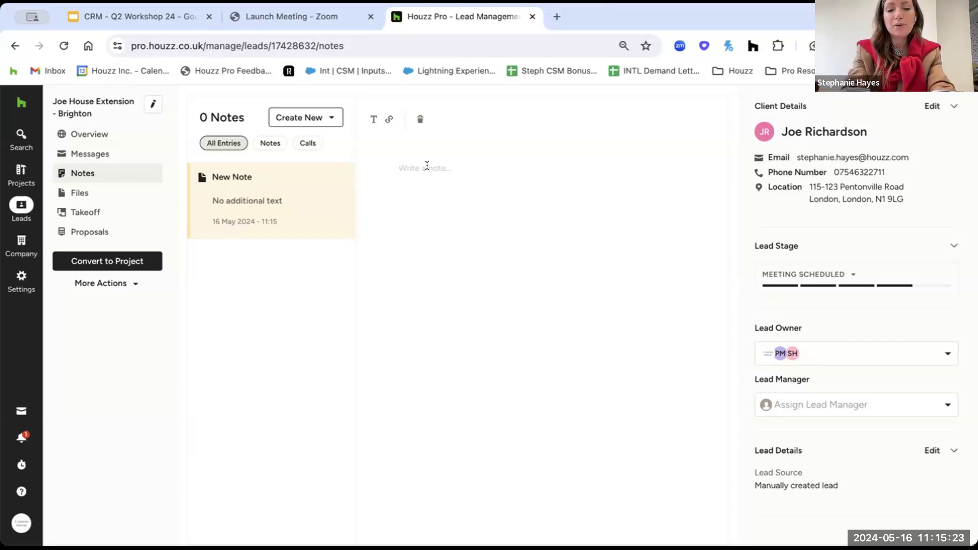
pyautogui.write('Just spoke to client. They have purchased a new property and are moving in')
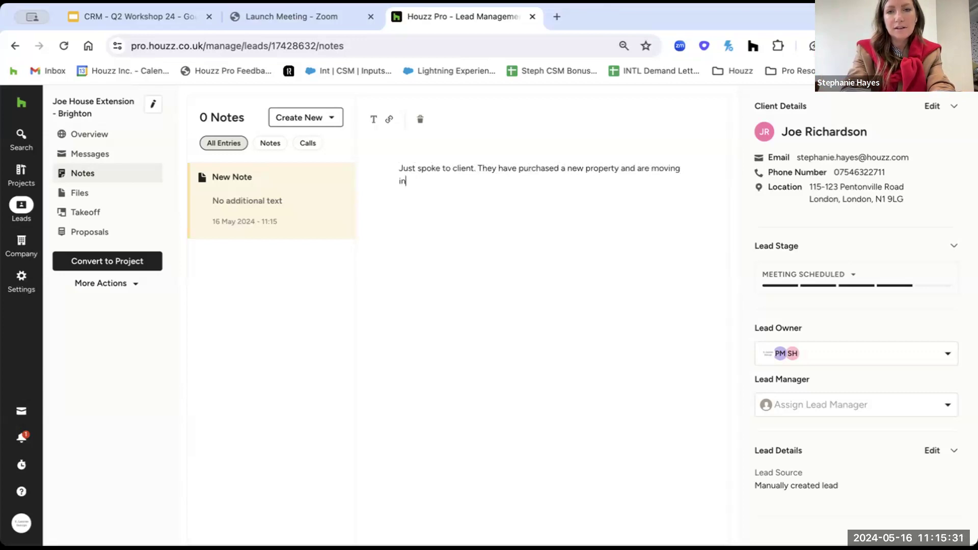
pyautogui.write(' July. Get in touch next Friday s')
pyautogui.press('BackSpace')
pyautogui.write('to schedule a site visit.')
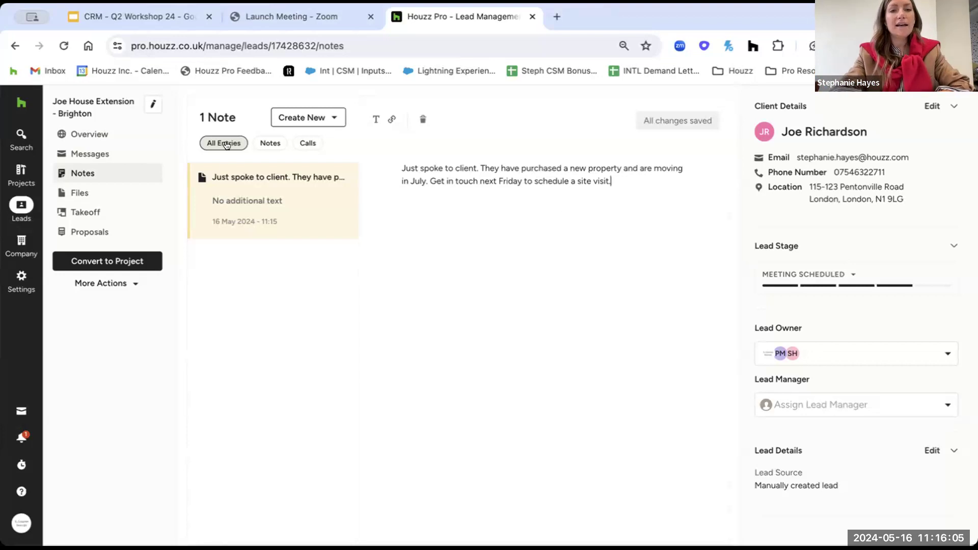
pyautogui.click(307, 143)
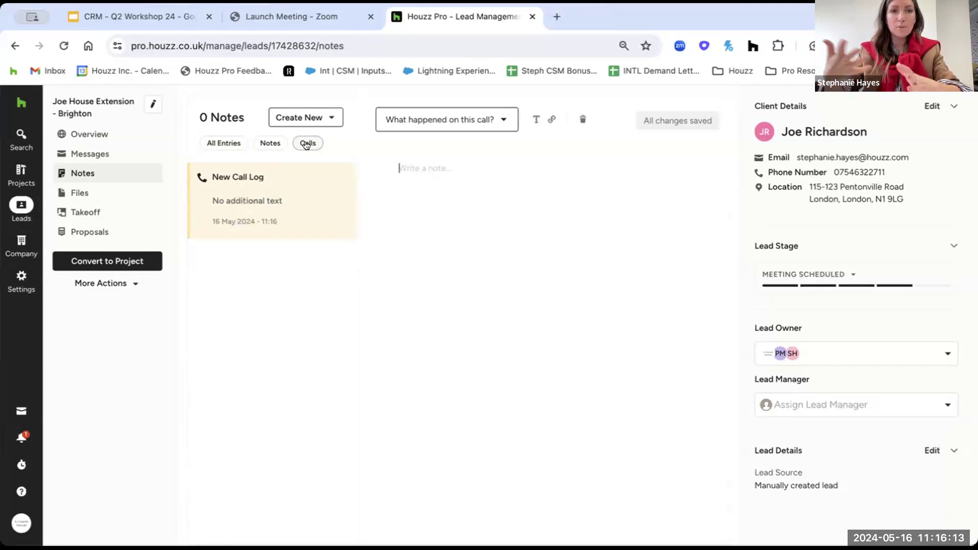
pyautogui.click(234, 142)
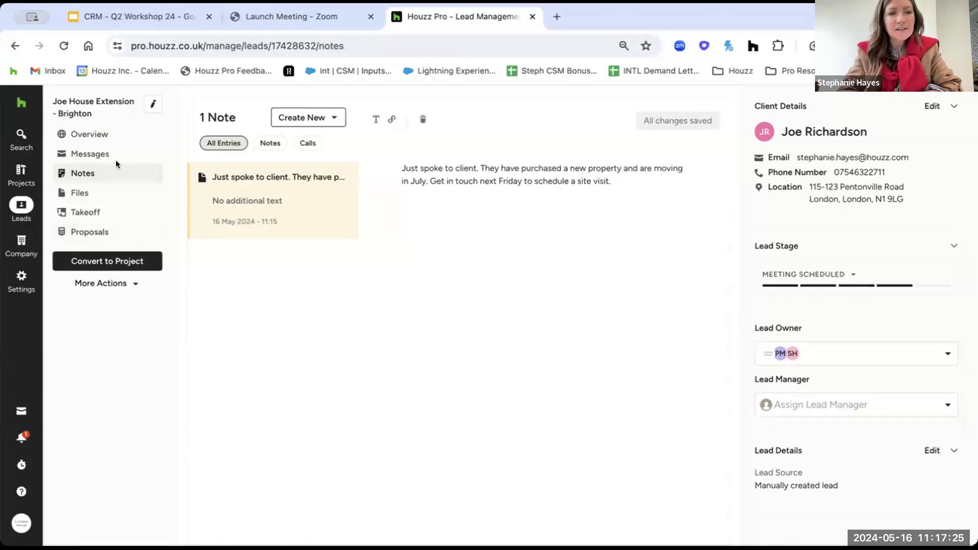
pyautogui.click(99, 194)
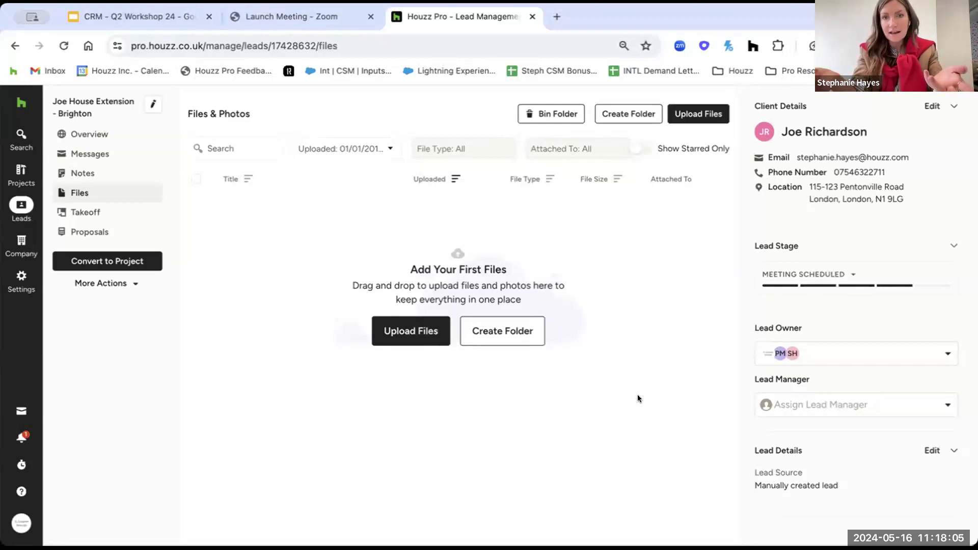
pyautogui.click(413, 339)
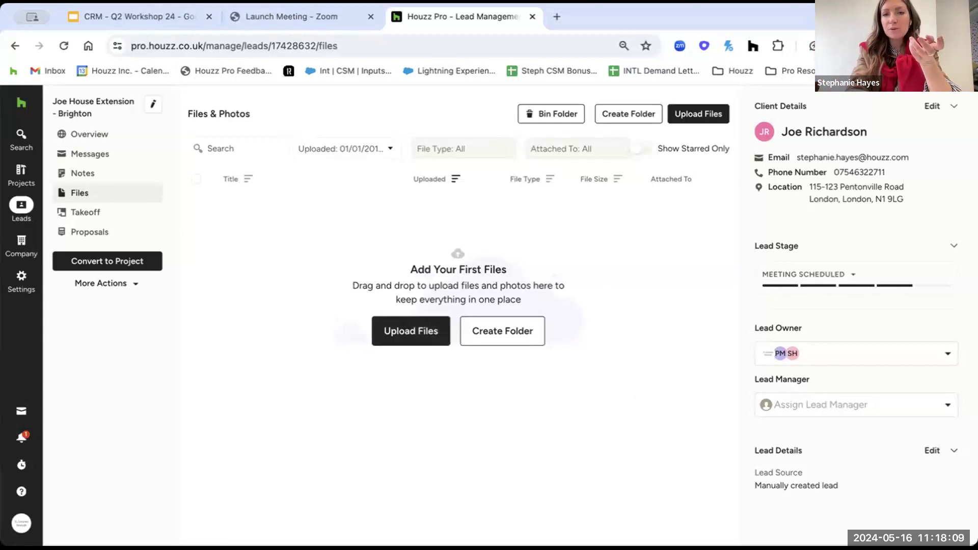
pyautogui.moveTo(8, 198)
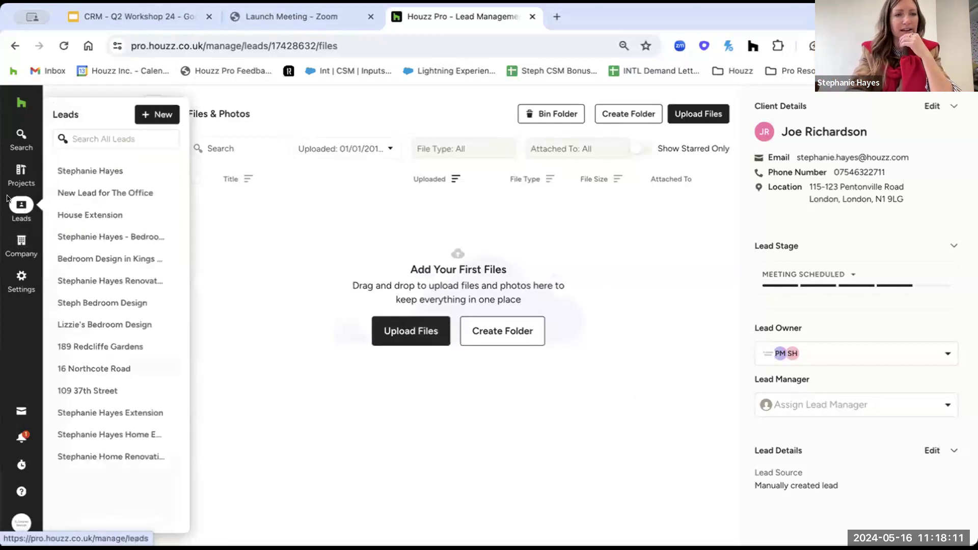
pyautogui.click(16, 208)
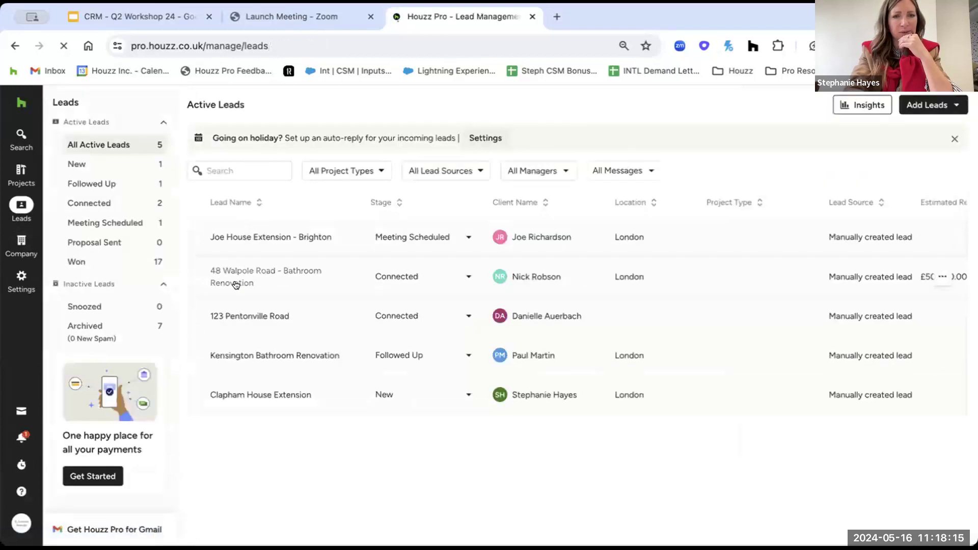
pyautogui.click(219, 265)
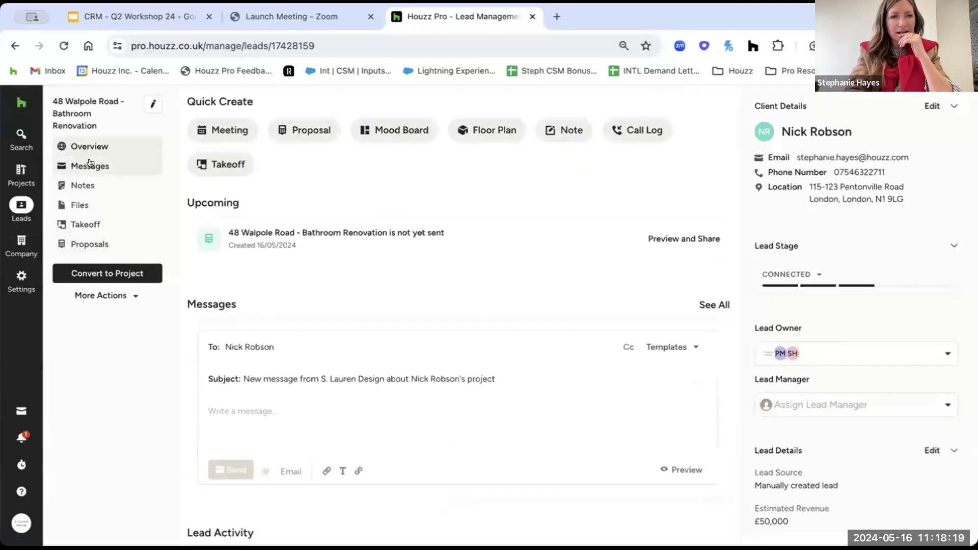
pyautogui.click(81, 206)
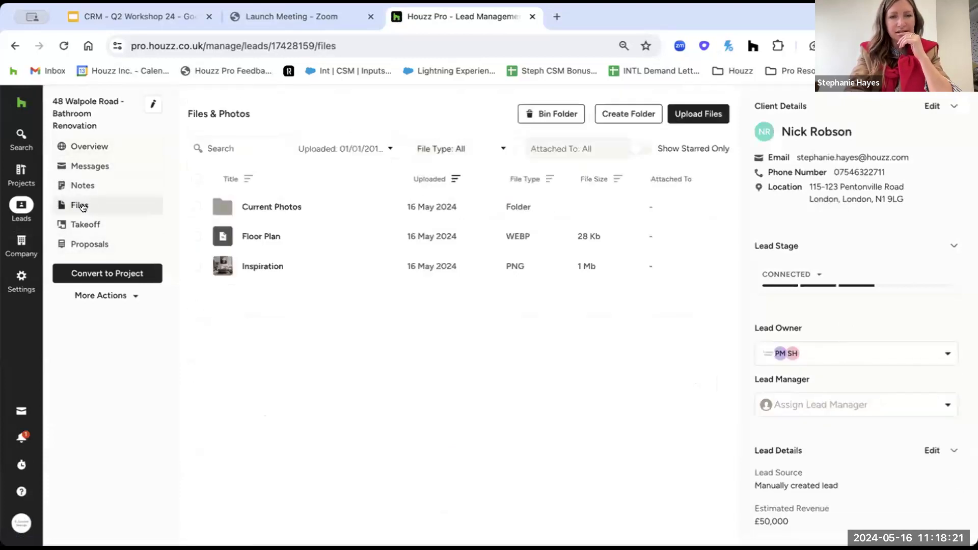
pyautogui.click(689, 115)
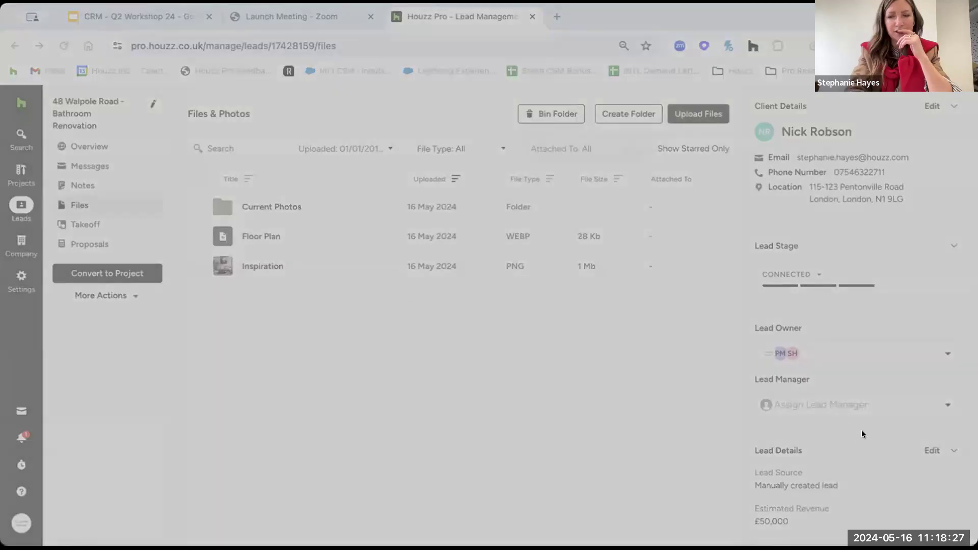
pyautogui.click(854, 446)
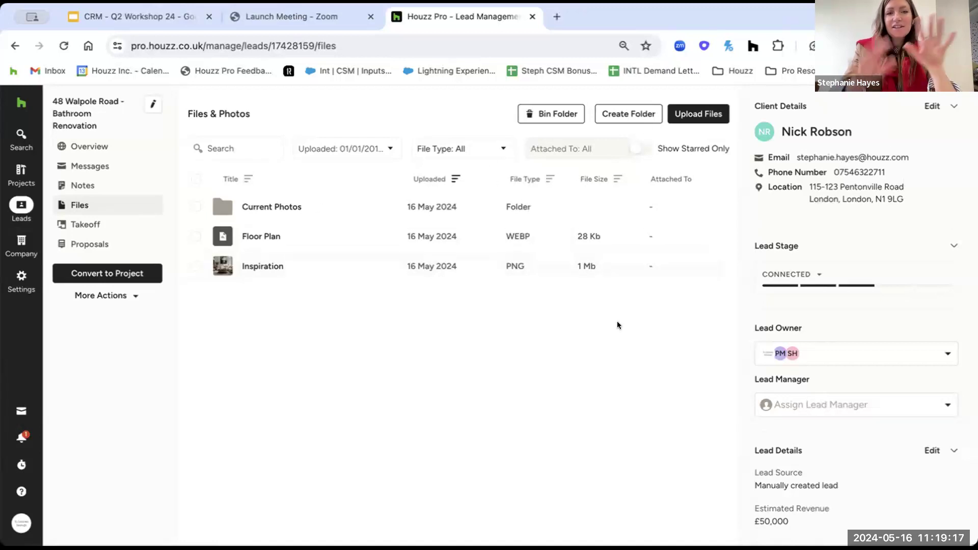
pyautogui.moveTo(21, 206)
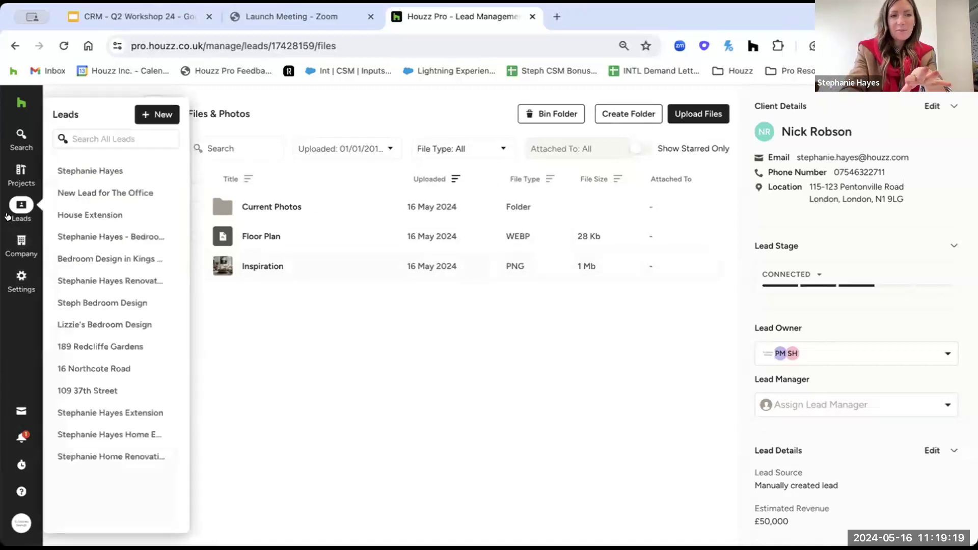
pyautogui.click(82, 170)
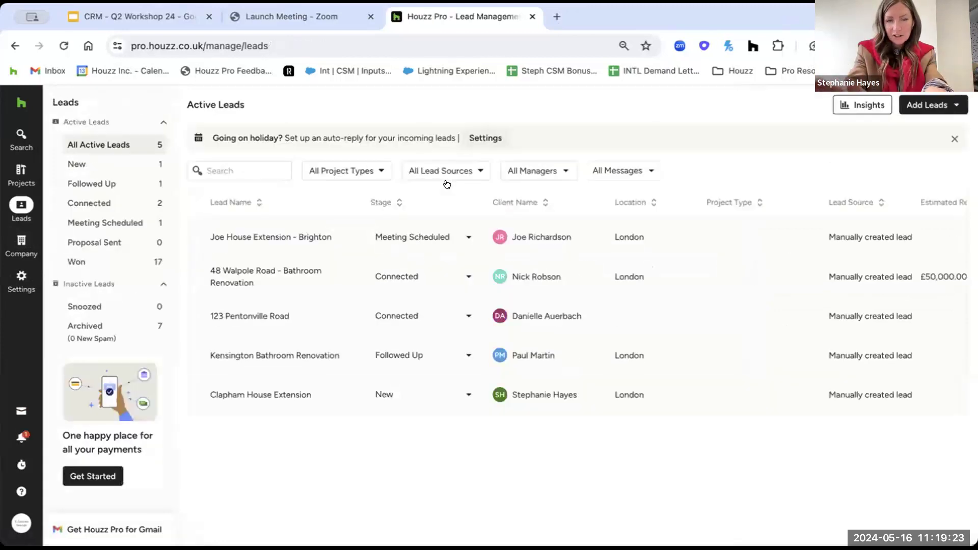
pyautogui.click(231, 274)
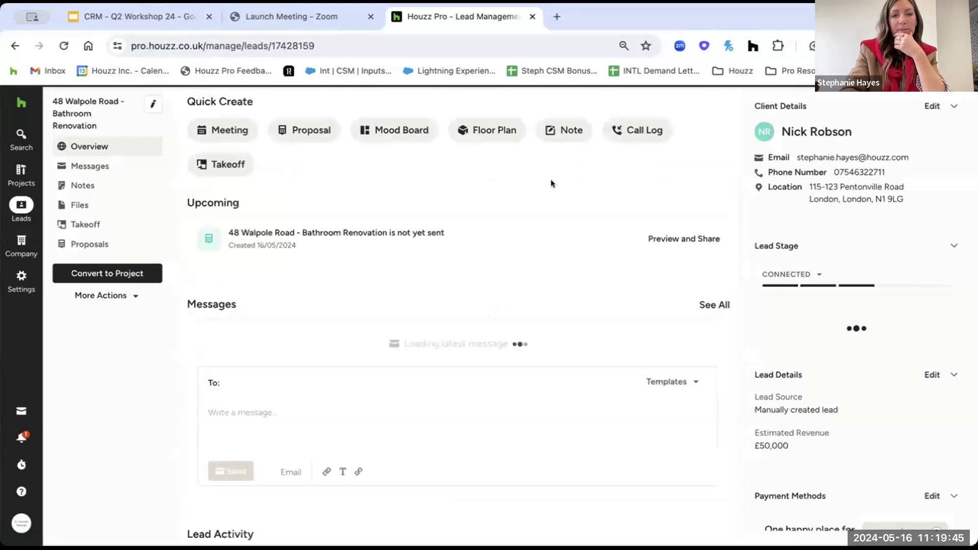
# Convert the Walpole Road lead to a project: Client referral source, 31 May 2024 start, £70,000 revenue.
pyautogui.click(126, 272)
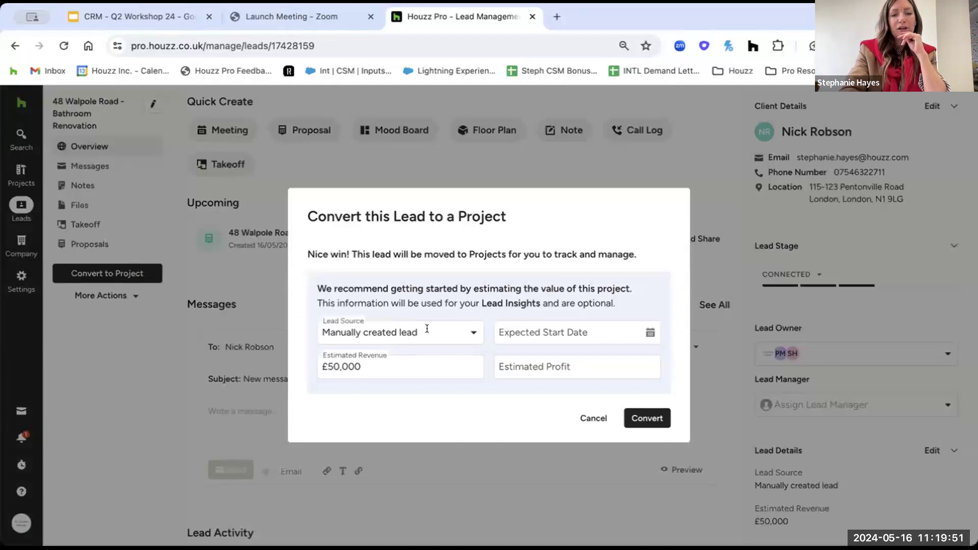
pyautogui.click(467, 331)
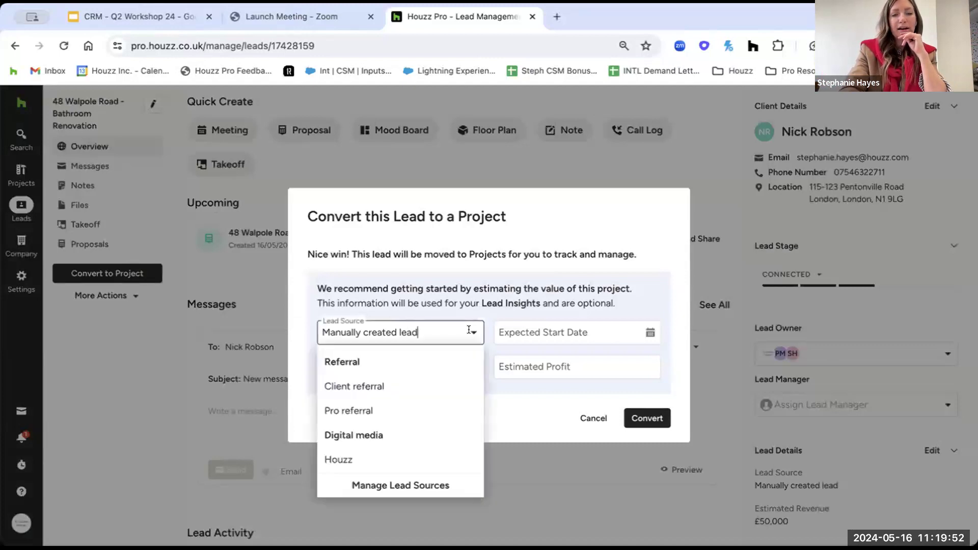
pyautogui.click(436, 381)
pyautogui.click(578, 326)
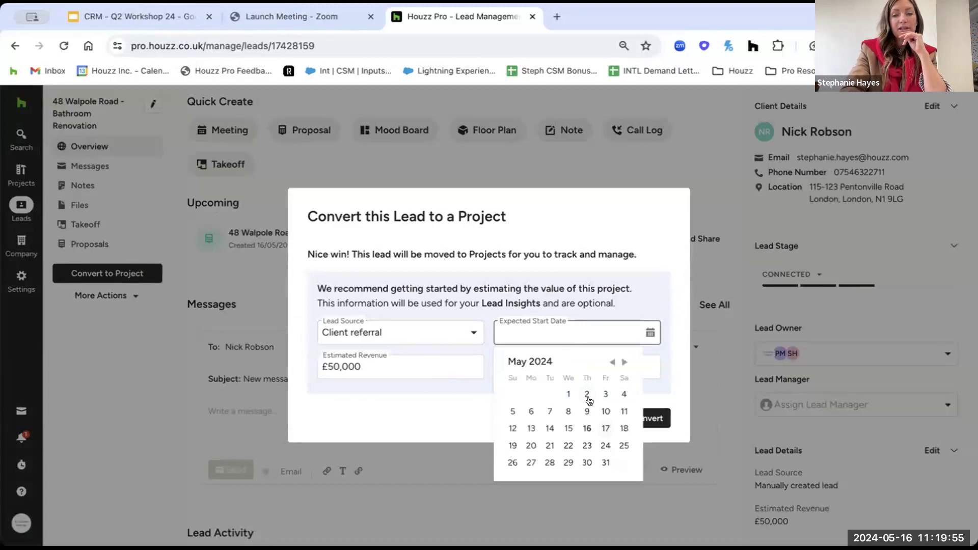
pyautogui.click(606, 462)
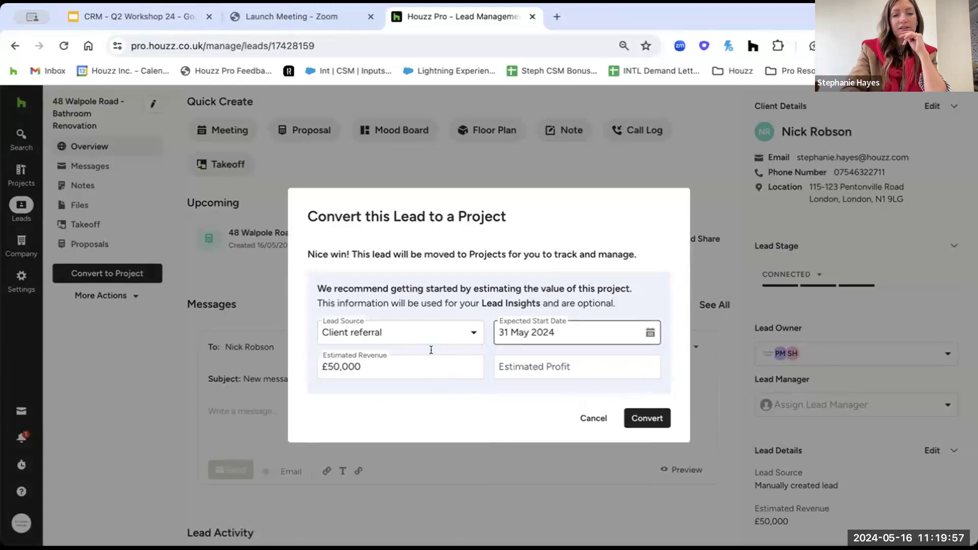
pyautogui.click(405, 372)
pyautogui.doubleClick(397, 370)
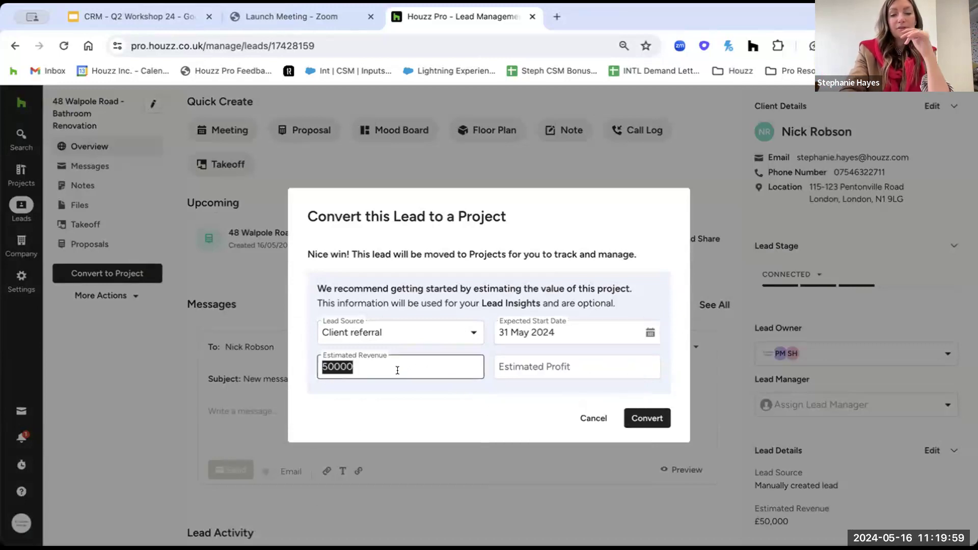
pyautogui.write('70,000')
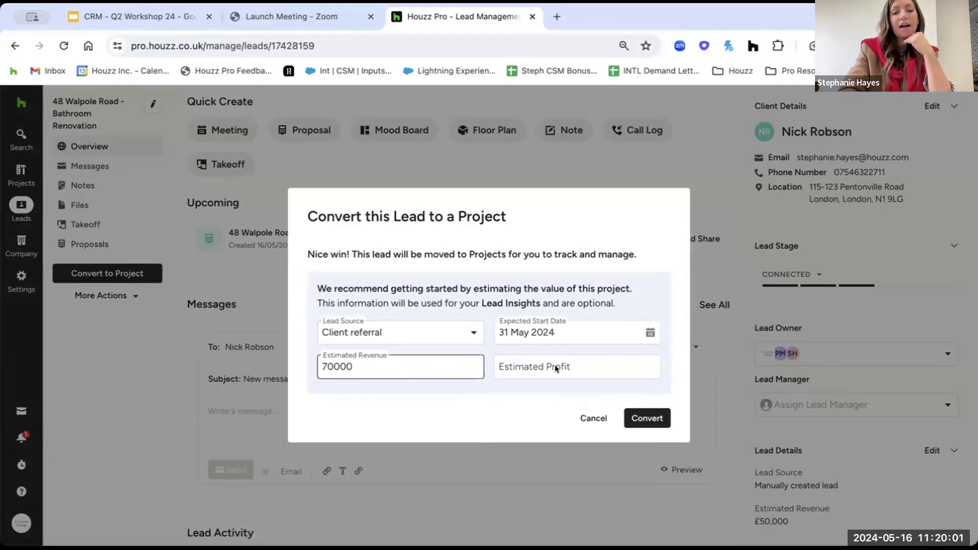
pyautogui.click(535, 364)
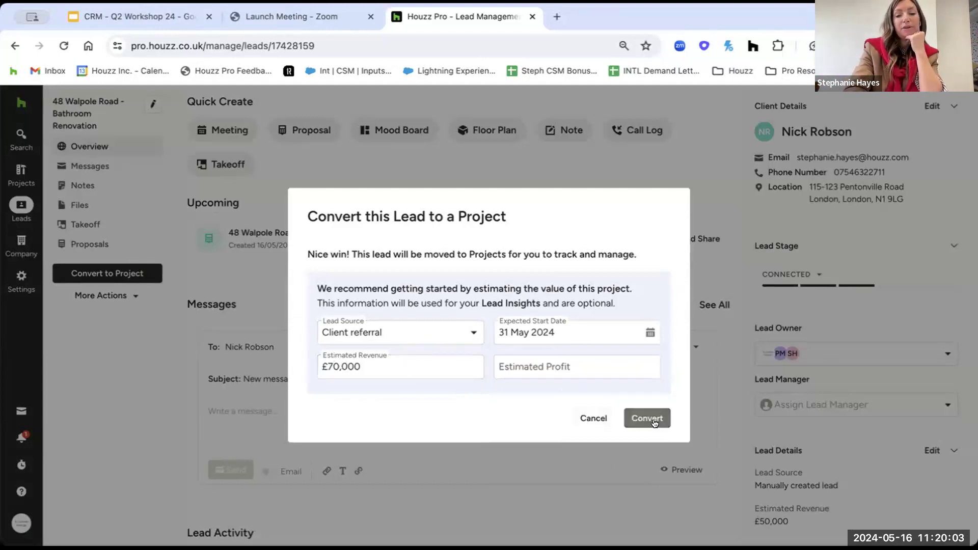
pyautogui.click(655, 420)
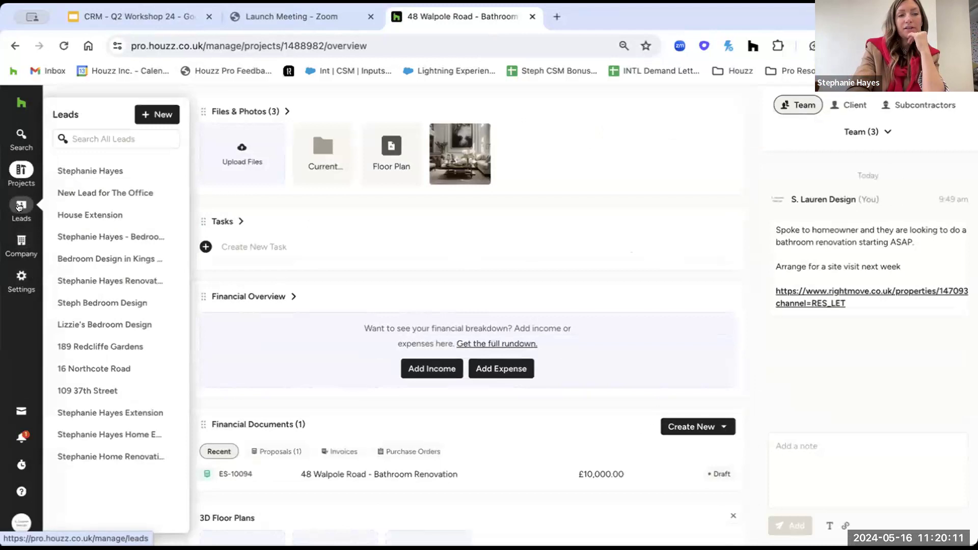
pyautogui.moveTo(13, 166)
pyautogui.click(21, 207)
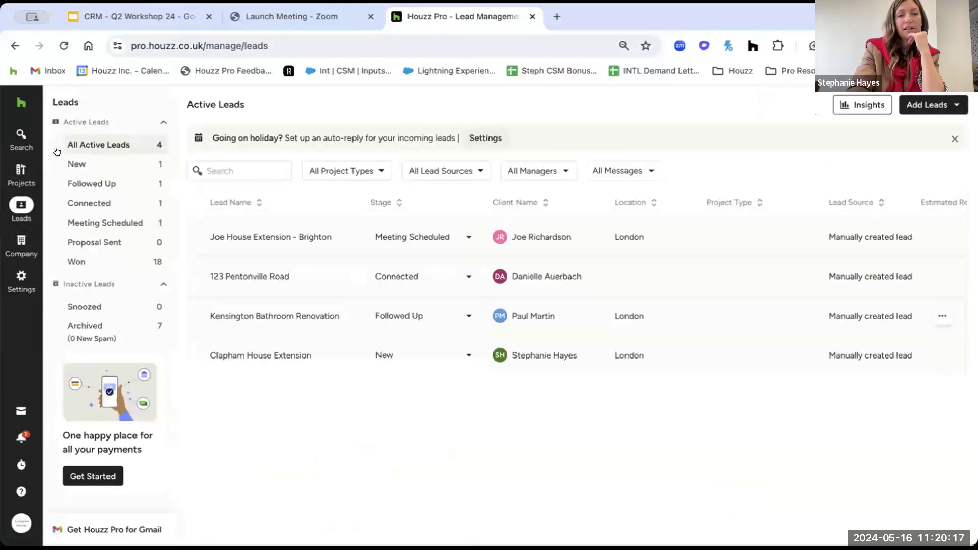
pyautogui.click(19, 170)
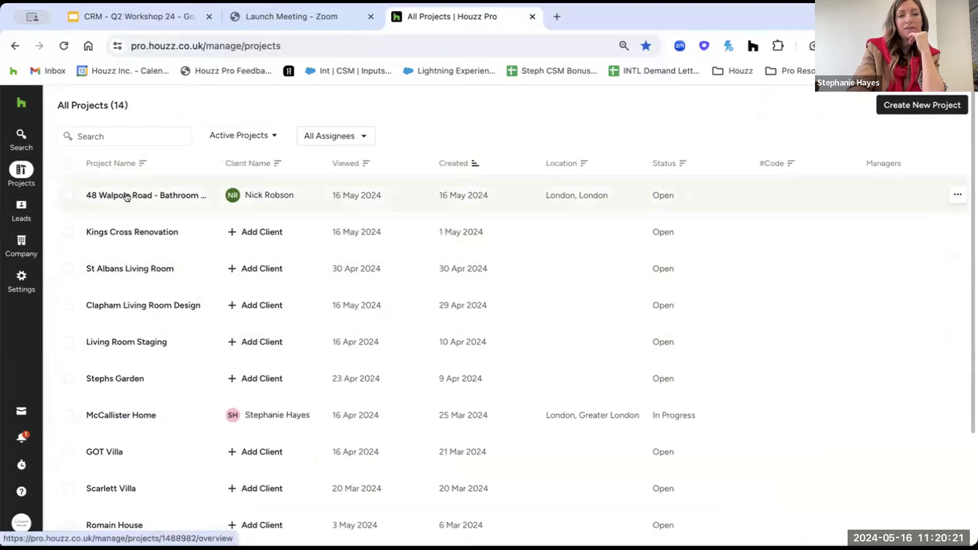
pyautogui.click(127, 197)
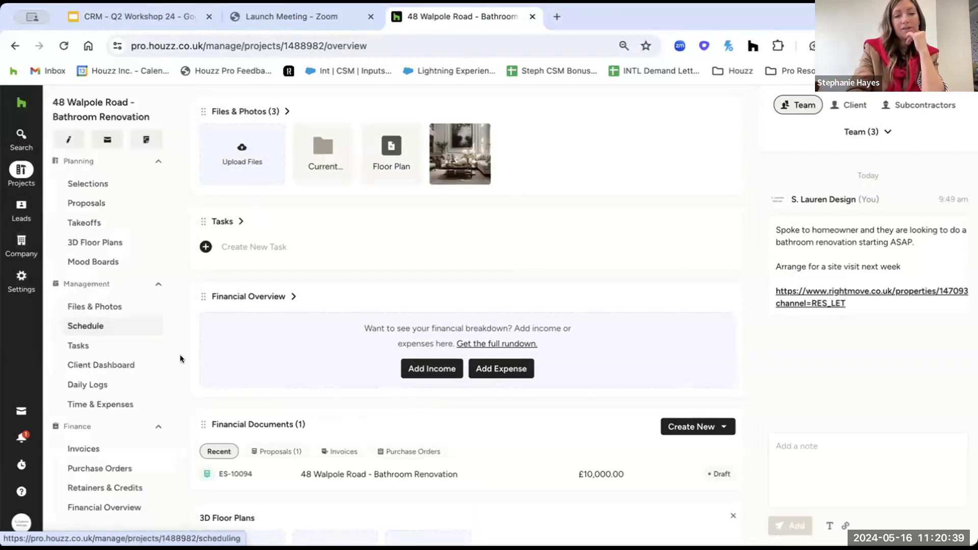
pyautogui.click(90, 369)
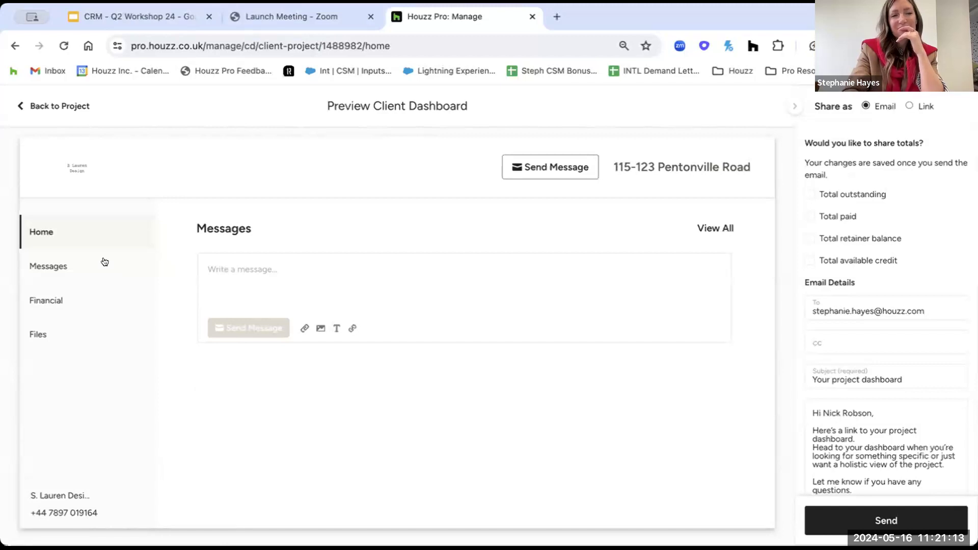
pyautogui.click(19, 104)
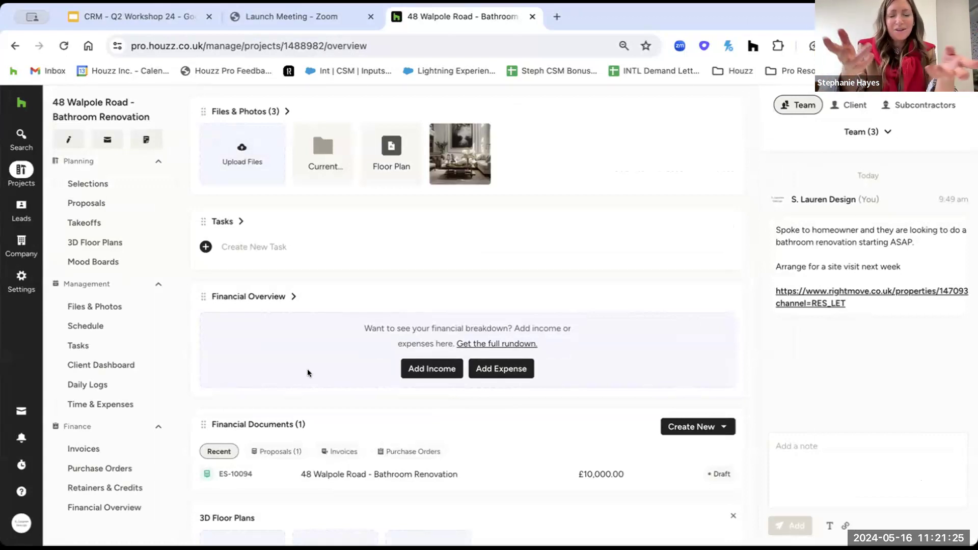
# Go via All Projects to the Active Leads list, now showing four leads.
pyautogui.click(21, 169)
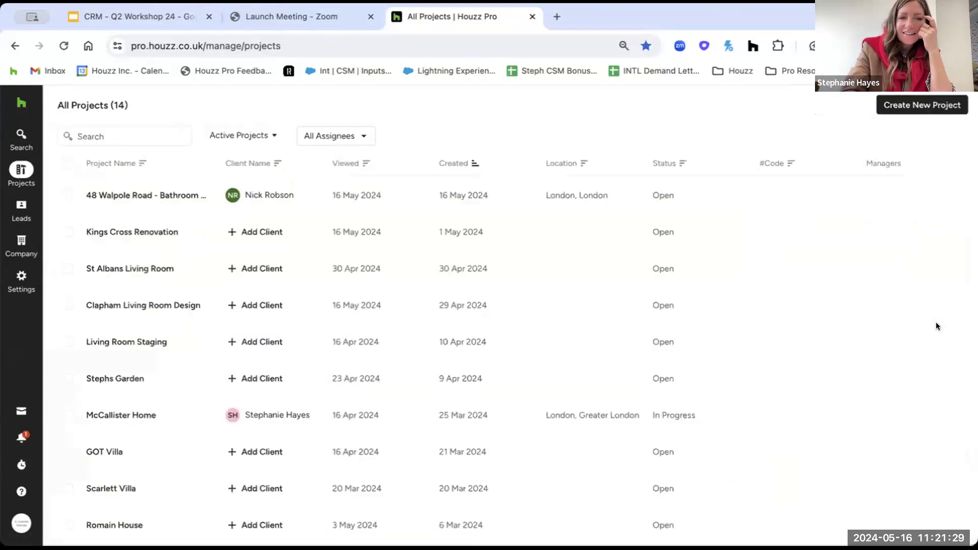
pyautogui.moveTo(8, 233)
pyautogui.click(21, 207)
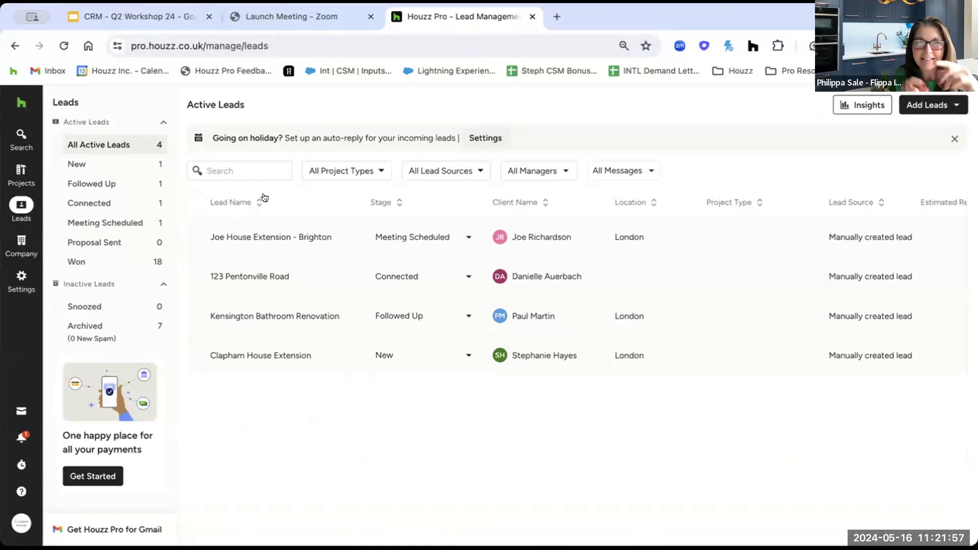
# Open the Joe House Extension - Brighton lead and start a client message, toggling the formatting toolbar.
pyautogui.click(251, 237)
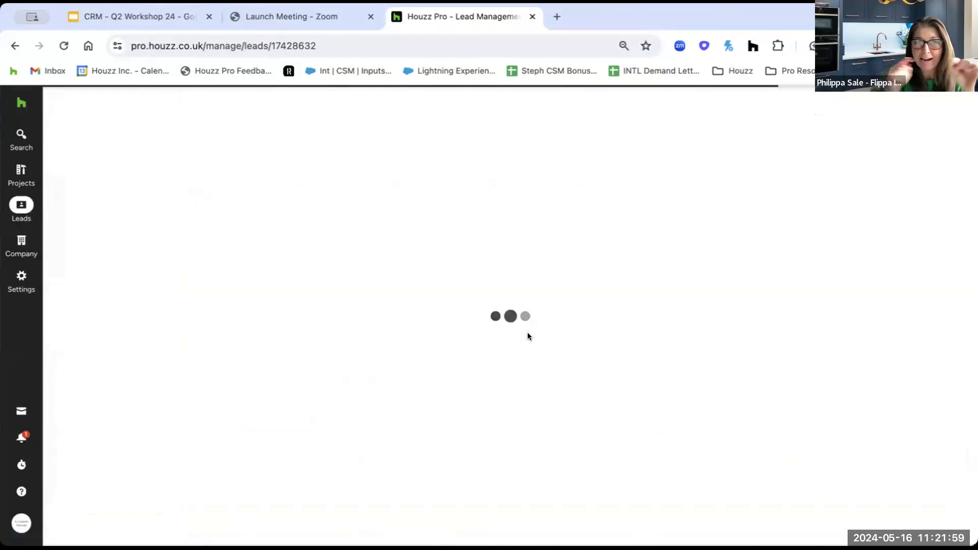
pyautogui.click(241, 367)
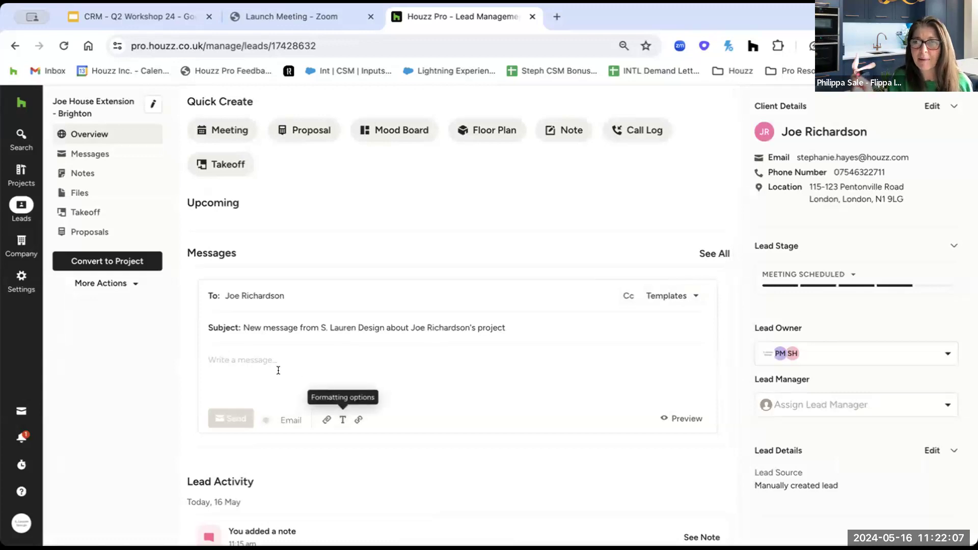
pyautogui.click(340, 421)
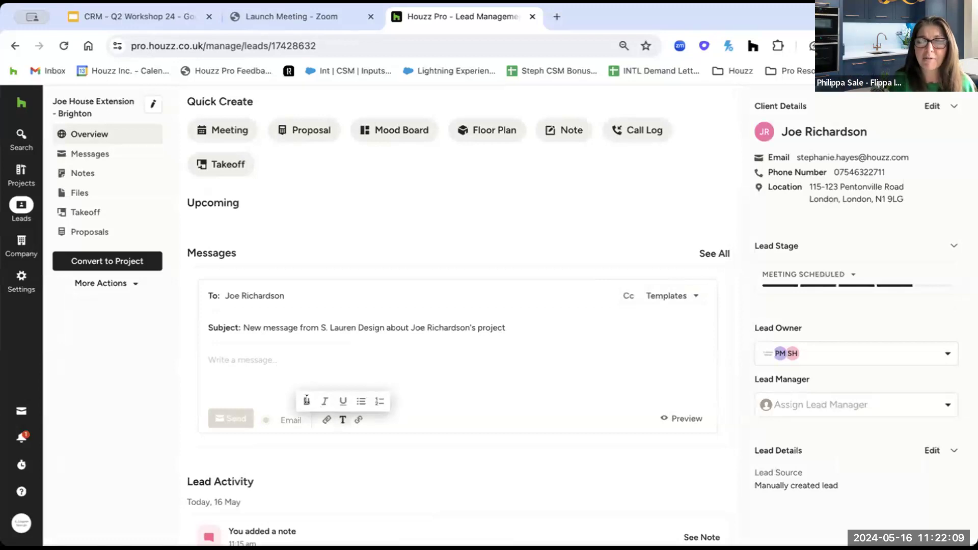
pyautogui.click(256, 367)
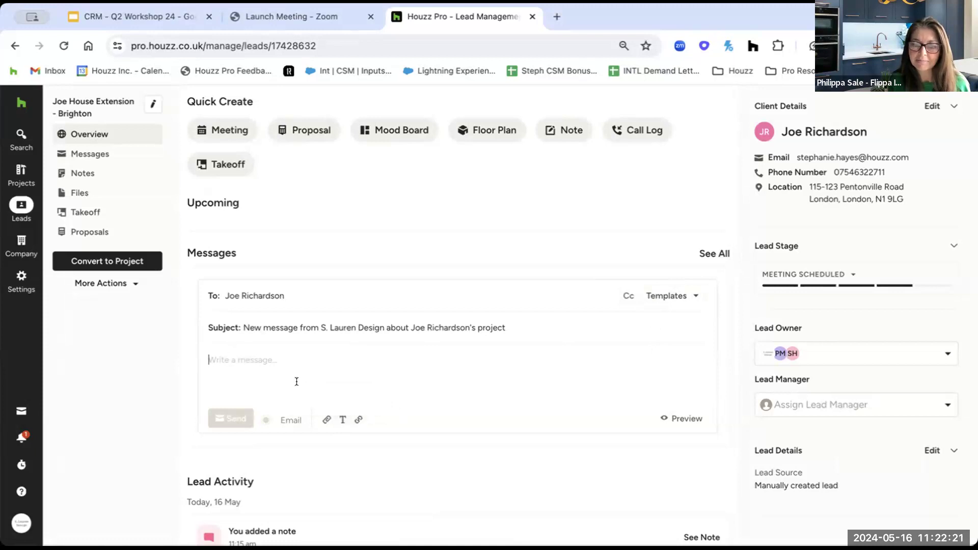
pyautogui.click(341, 421)
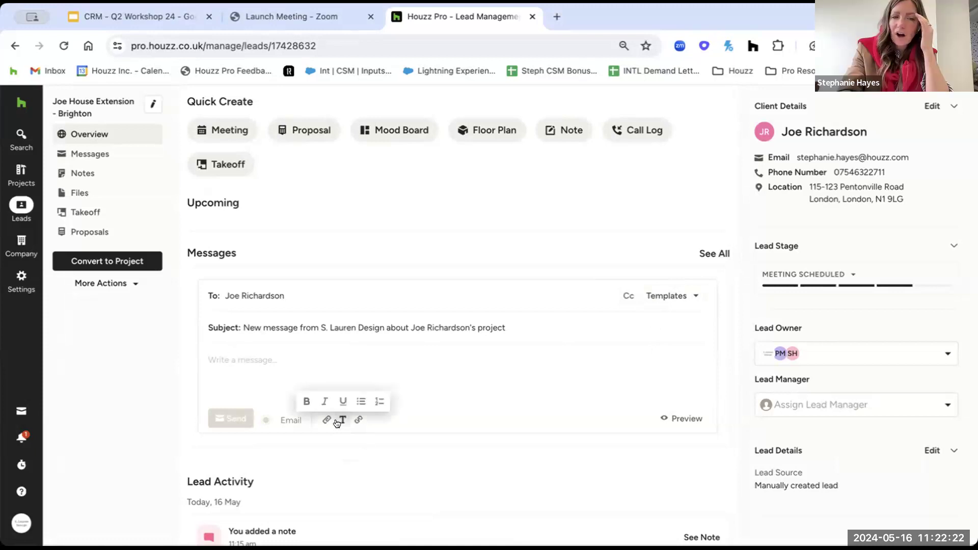
pyautogui.click(367, 350)
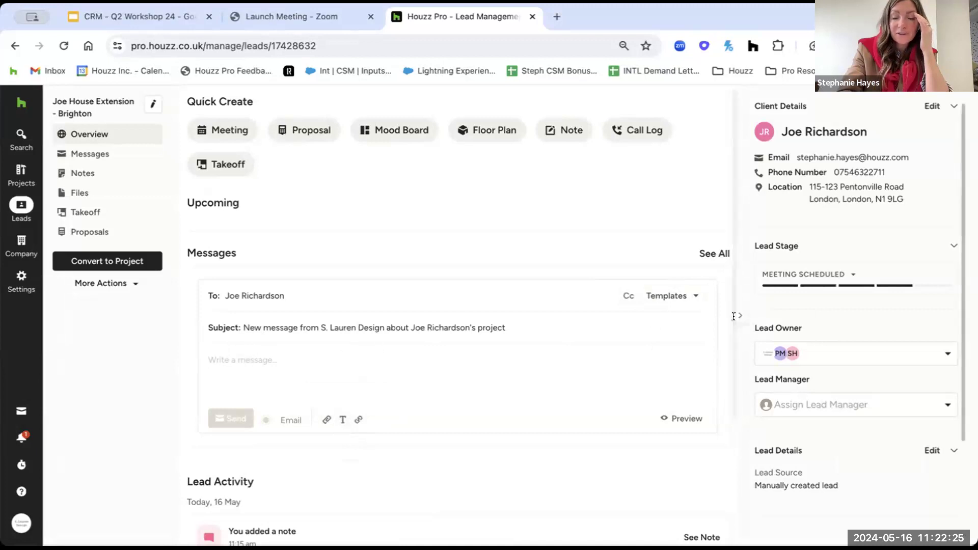
# Create a new message template named 'Standard Houzz Response'.
pyautogui.click(672, 296)
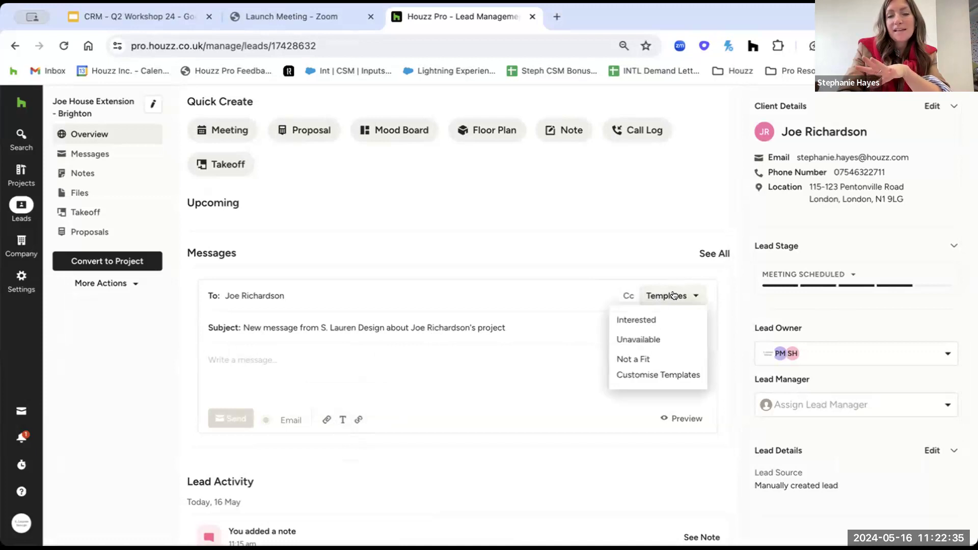
pyautogui.click(674, 375)
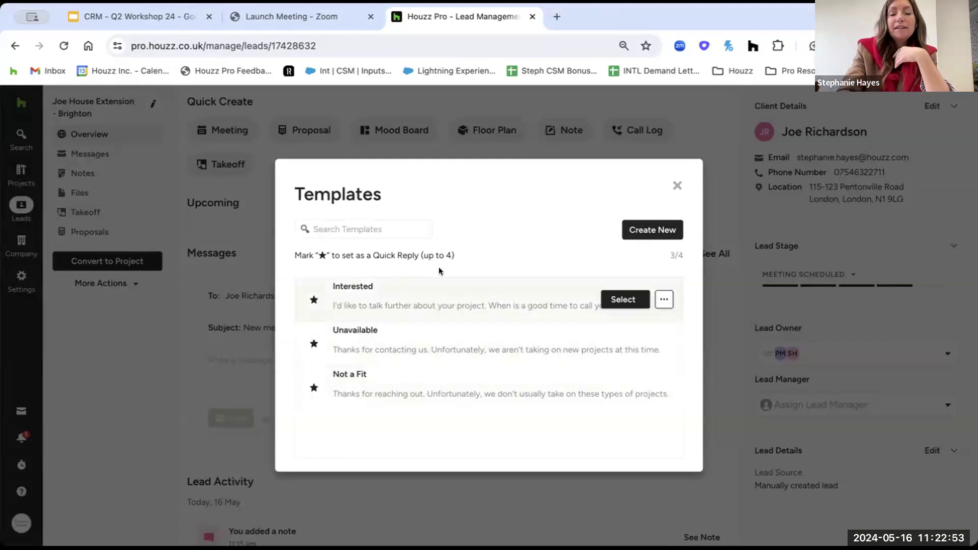
pyautogui.click(639, 229)
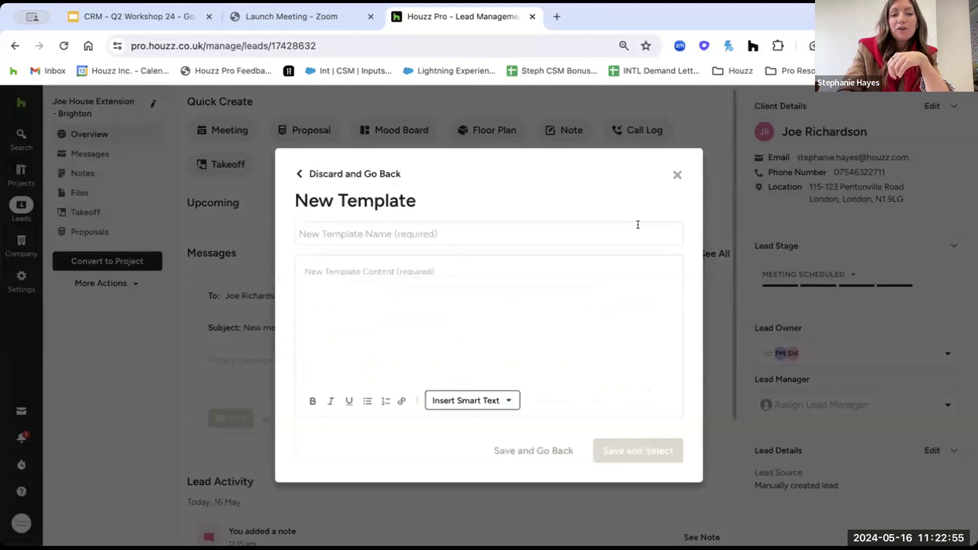
pyautogui.click(496, 227)
pyautogui.write('Standard')
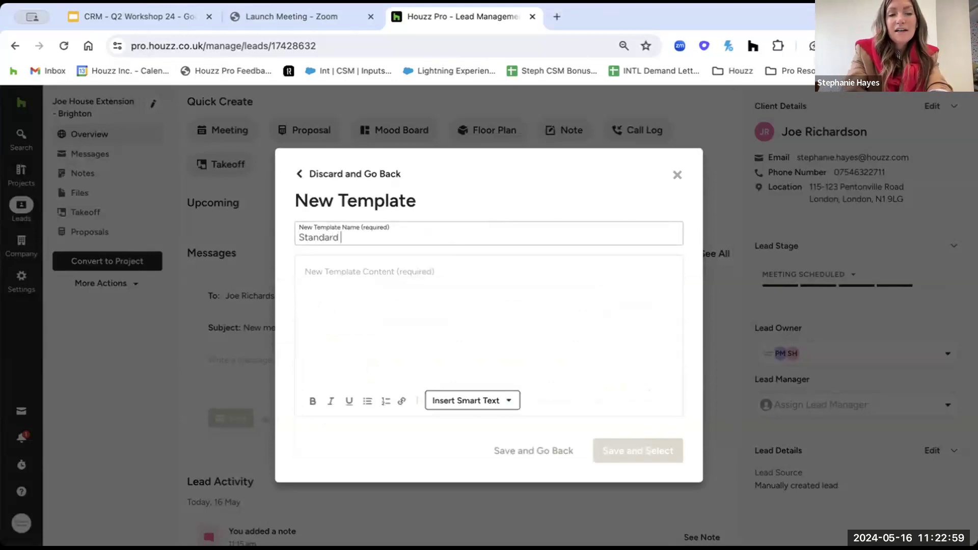
pyautogui.write(' Houzz Response')
# Give the template placeholder content 'xxxxxxxx', save and insert it, then trim the message's last character.
pyautogui.click(409, 268)
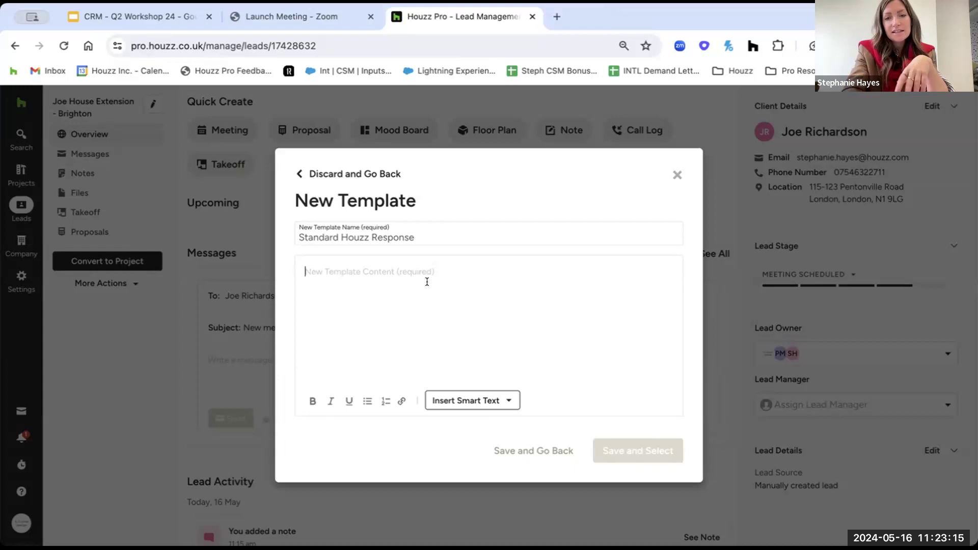
pyautogui.write('xxxxxxxx')
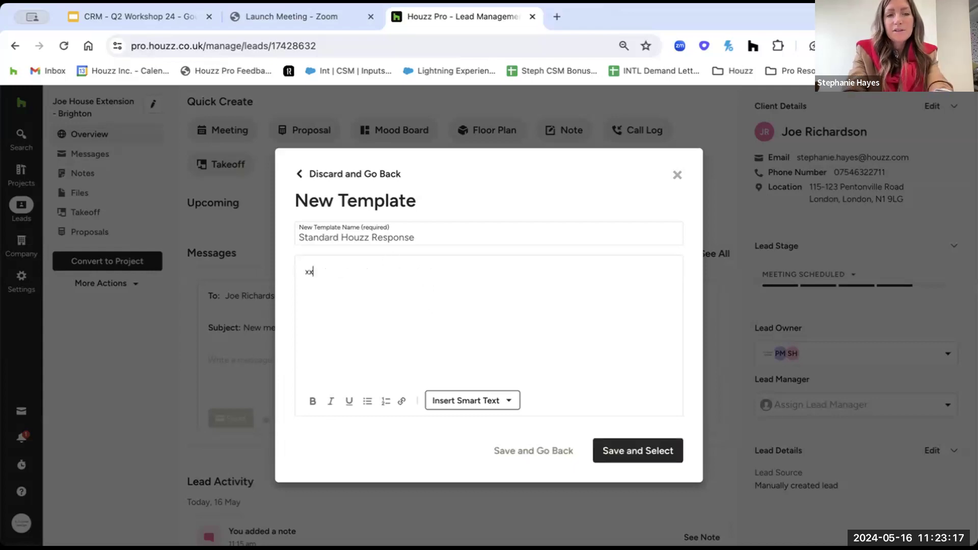
pyautogui.click(626, 453)
pyautogui.click(253, 361)
pyautogui.press('BackSpace')
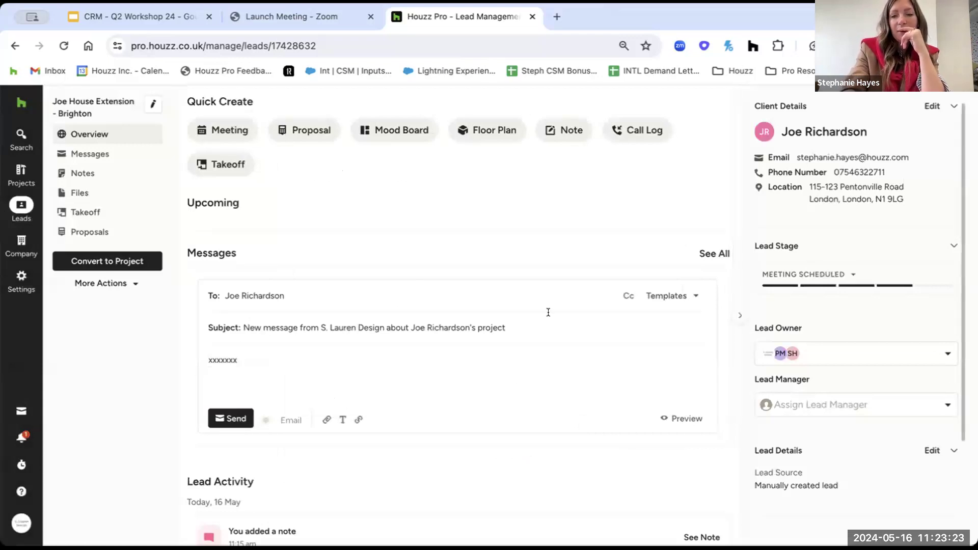
# Star Standard Houzz Response as a quick reply in Customise Templates.
pyautogui.click(662, 296)
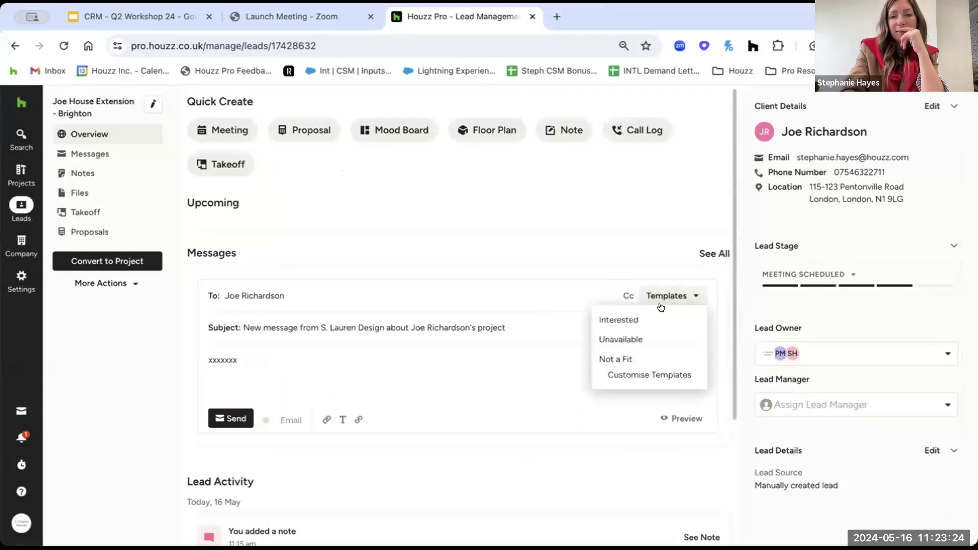
pyautogui.click(635, 376)
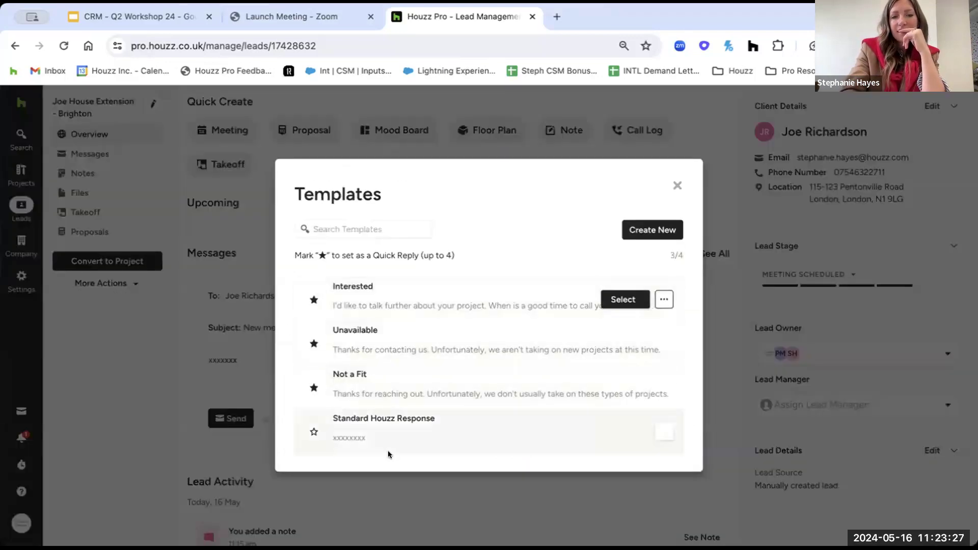
pyautogui.click(314, 431)
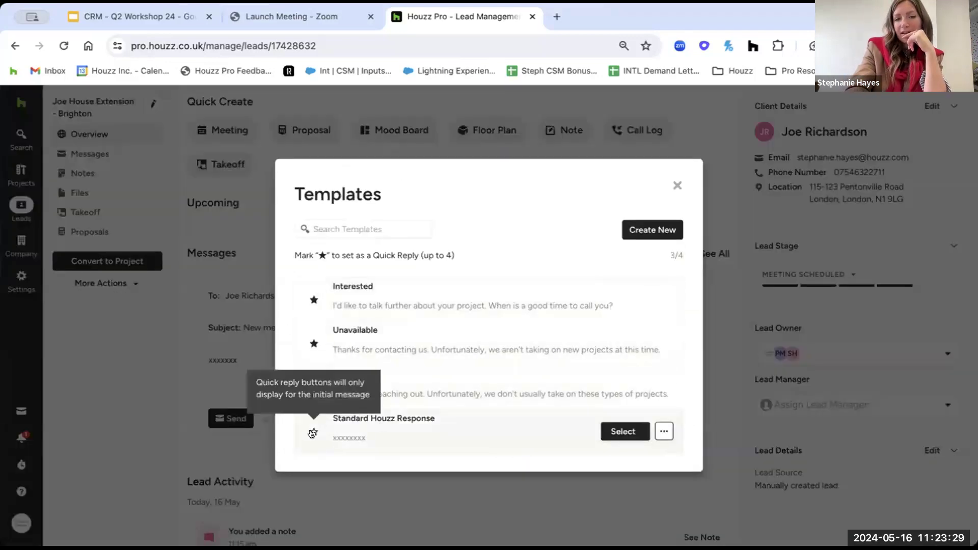
# Delete the Interested template and apply Standard Houzz Response to the message.
pyautogui.click(664, 301)
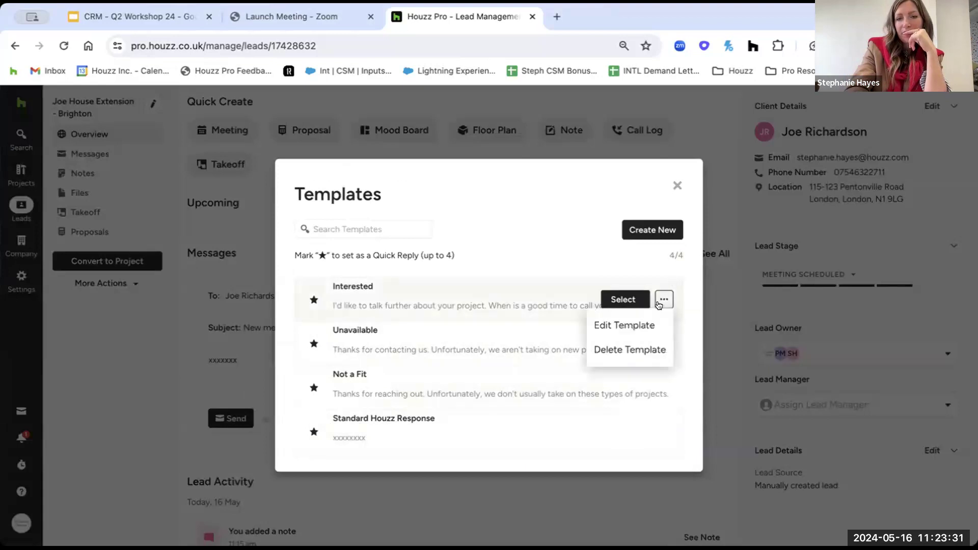
pyautogui.click(643, 350)
pyautogui.click(615, 358)
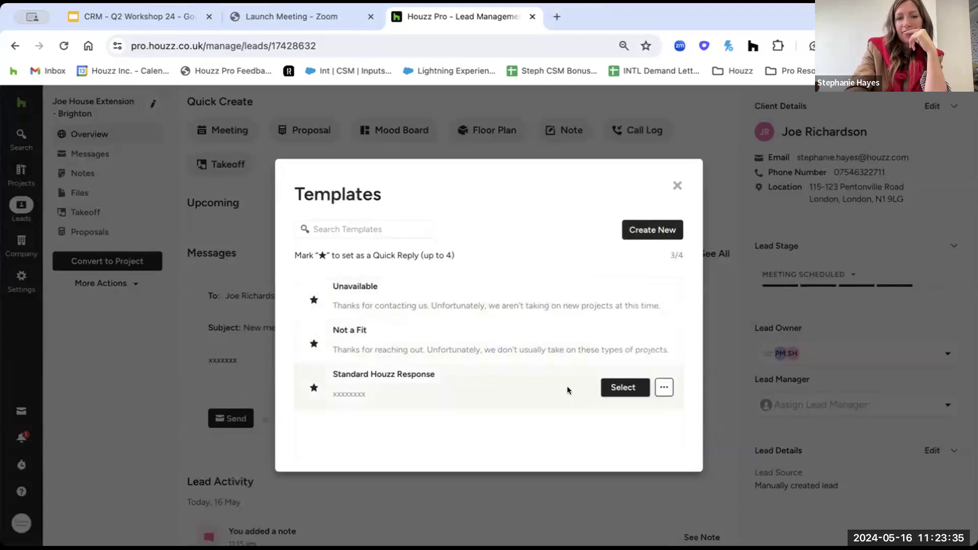
pyautogui.click(626, 387)
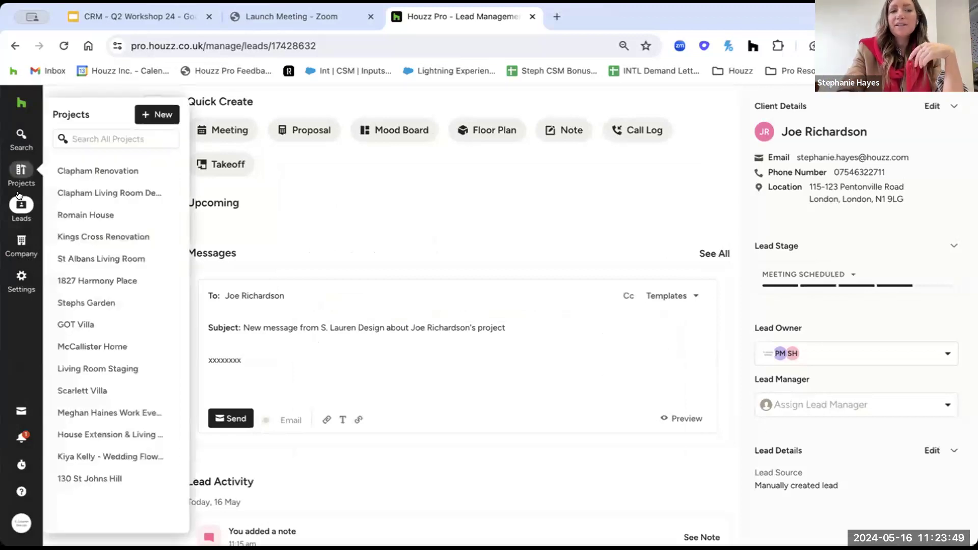
# Show the templates list once more, then close it to return to the client's draft message.
pyautogui.moveTo(19, 210)
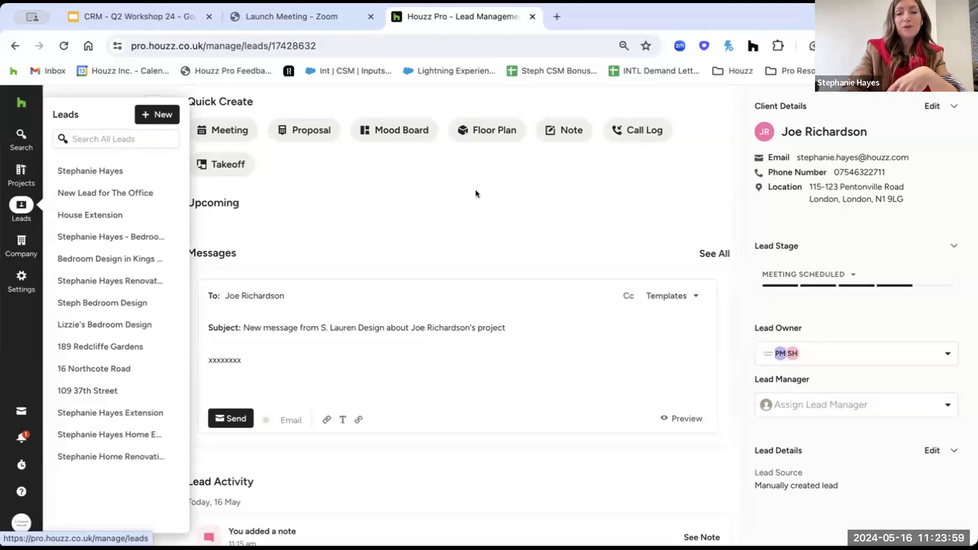
pyautogui.click(668, 296)
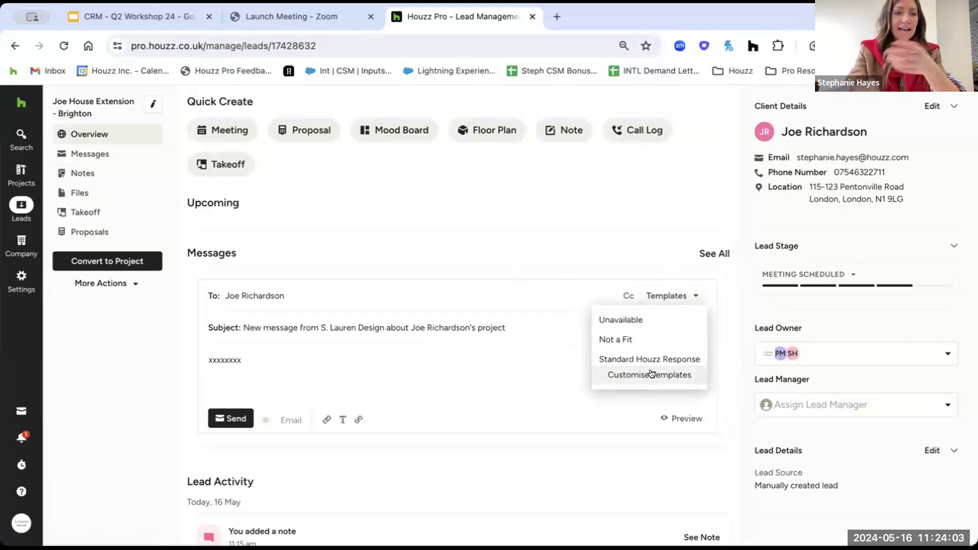
pyautogui.click(502, 356)
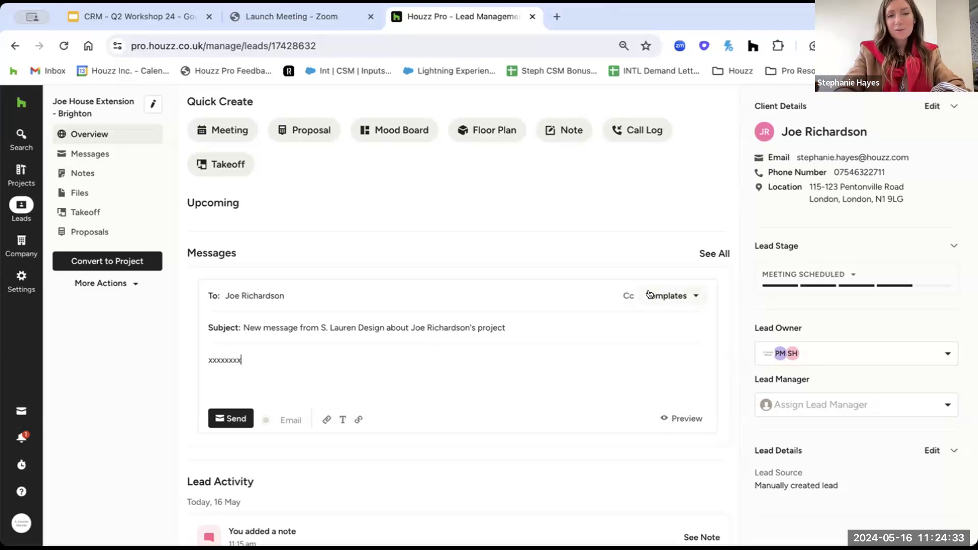
# Delete the placeholder text and the test line 'Here is the website you were', leaving the body empty.
pyautogui.moveTo(245, 358); pyautogui.dragTo(194, 358)
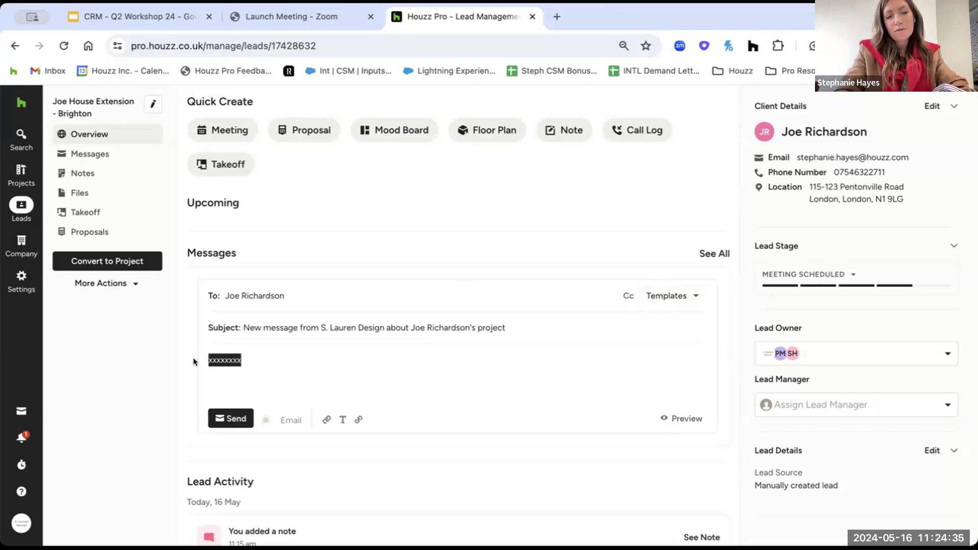
pyautogui.press('BackSpace')
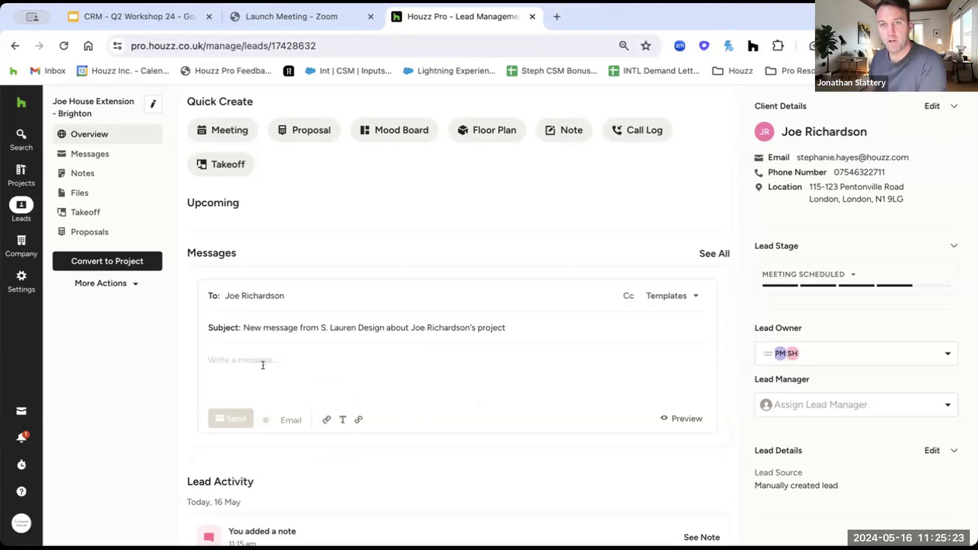
pyautogui.write('Here is the')
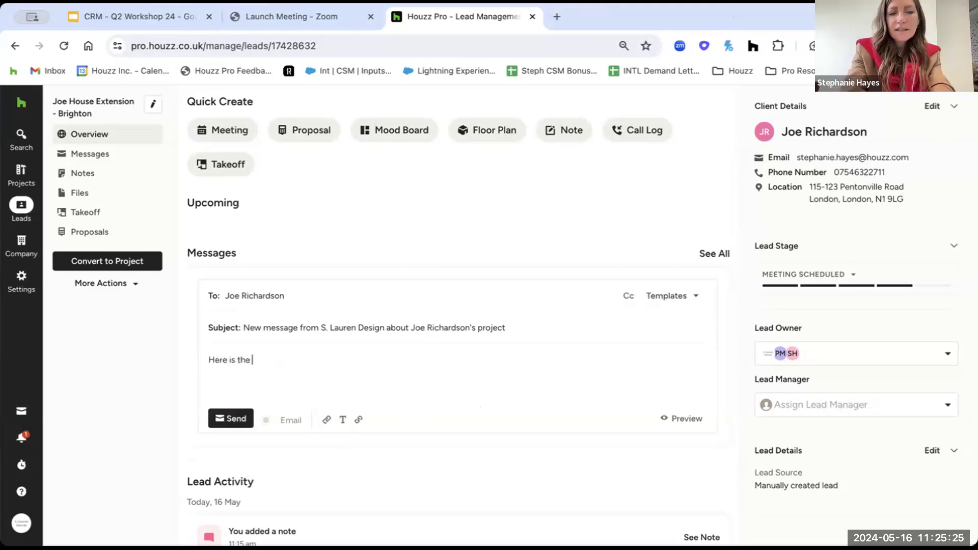
pyautogui.write(' website you were thinking of')
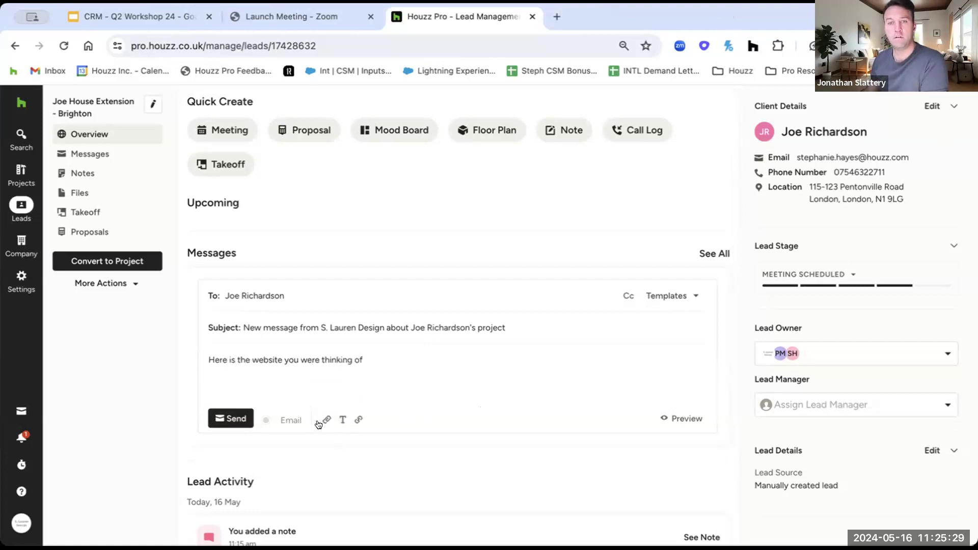
pyautogui.doubleClick(372, 359)
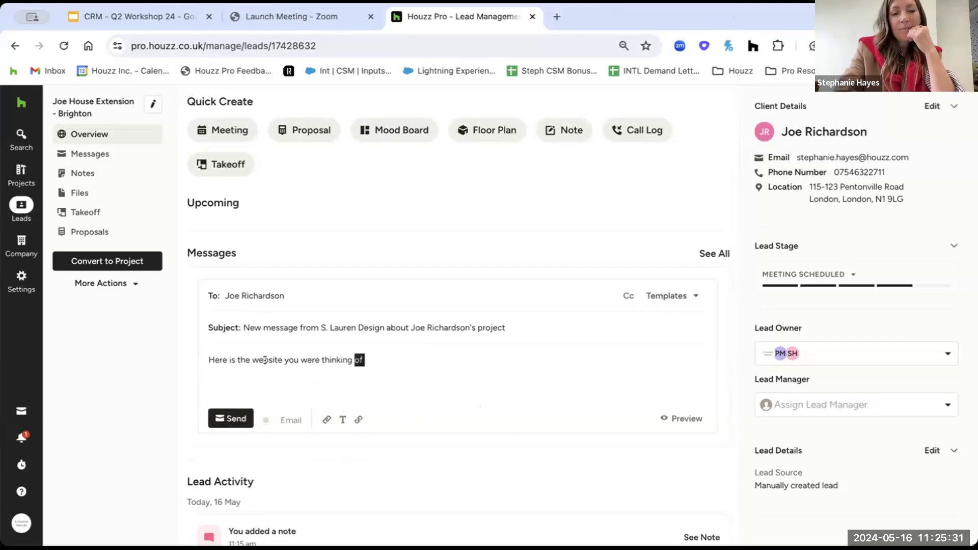
pyautogui.tripleClick(265, 360)
pyautogui.press('BackSpace')
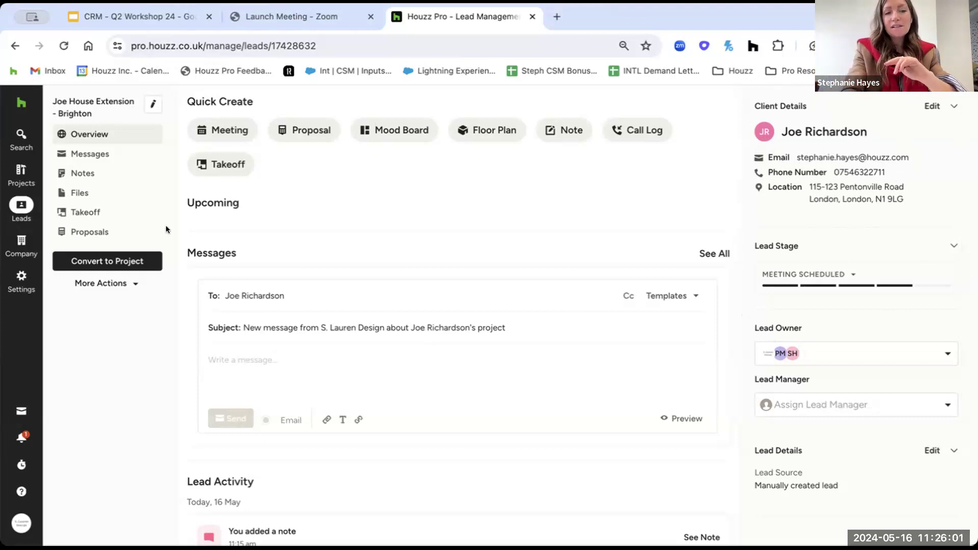
# Open the Brighton lead's empty Proposals page and check the Lead Stage options.
pyautogui.click(76, 230)
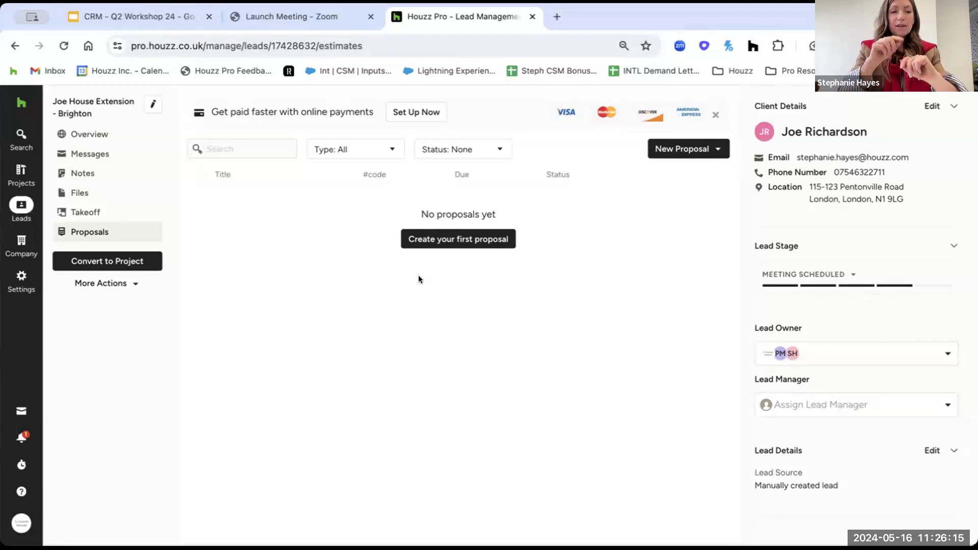
pyautogui.click(853, 272)
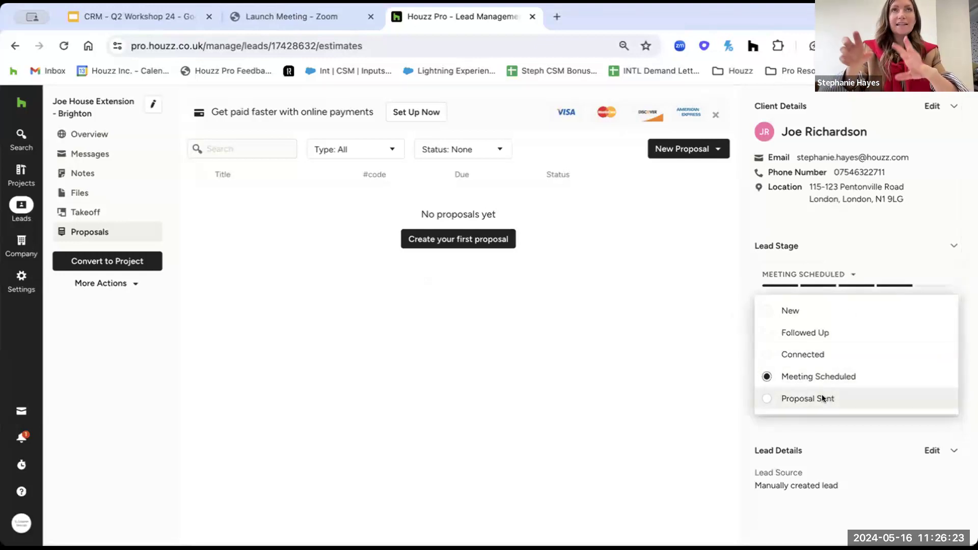
pyautogui.moveTo(21, 206)
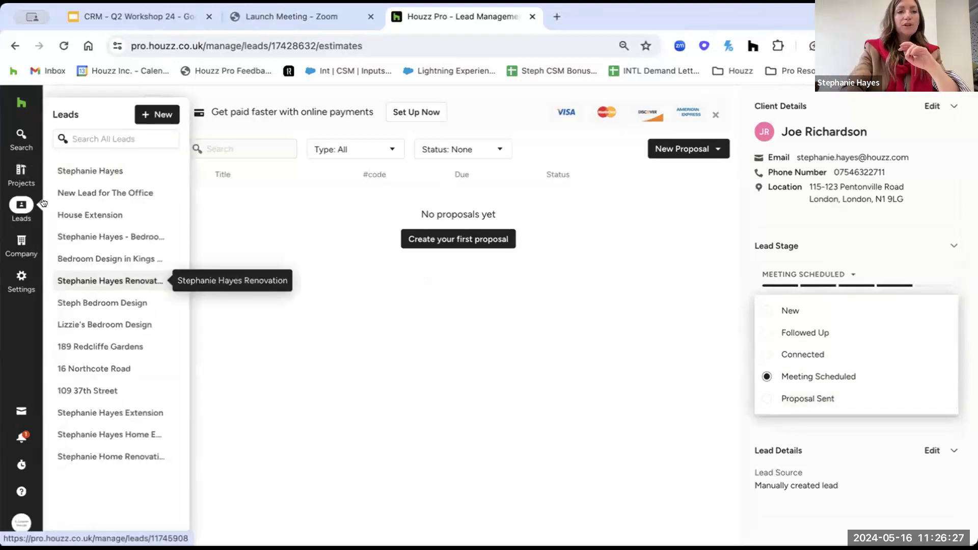
# On Active Leads, set the Brighton lead's stage to Proposal Sent.
pyautogui.click(21, 206)
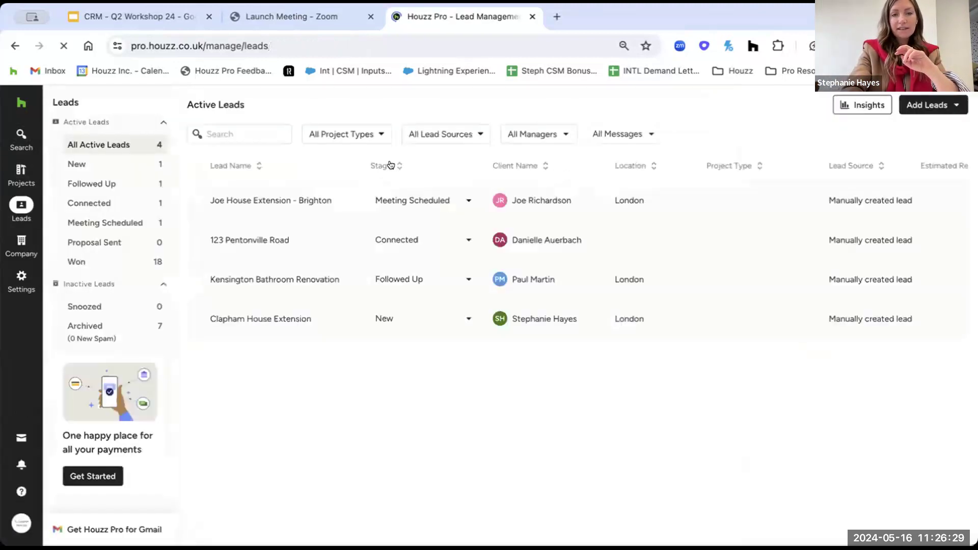
pyautogui.click(467, 236)
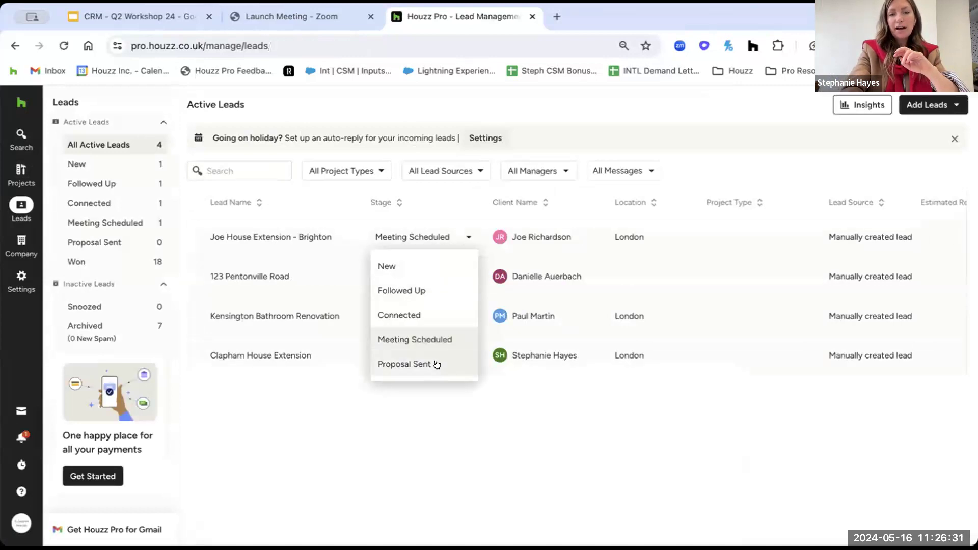
pyautogui.click(437, 364)
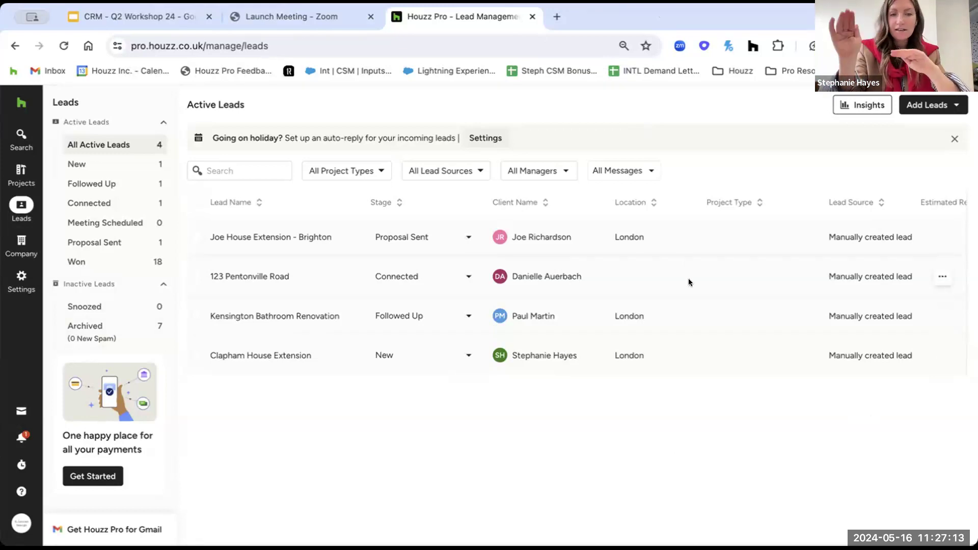
pyautogui.moveTo(8, 269)
pyautogui.moveTo(7, 250)
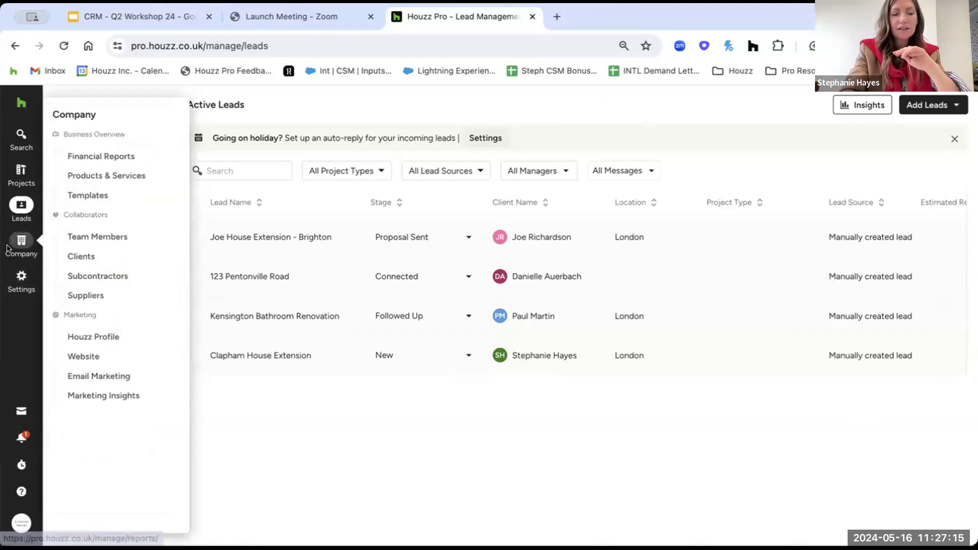
pyautogui.click(71, 260)
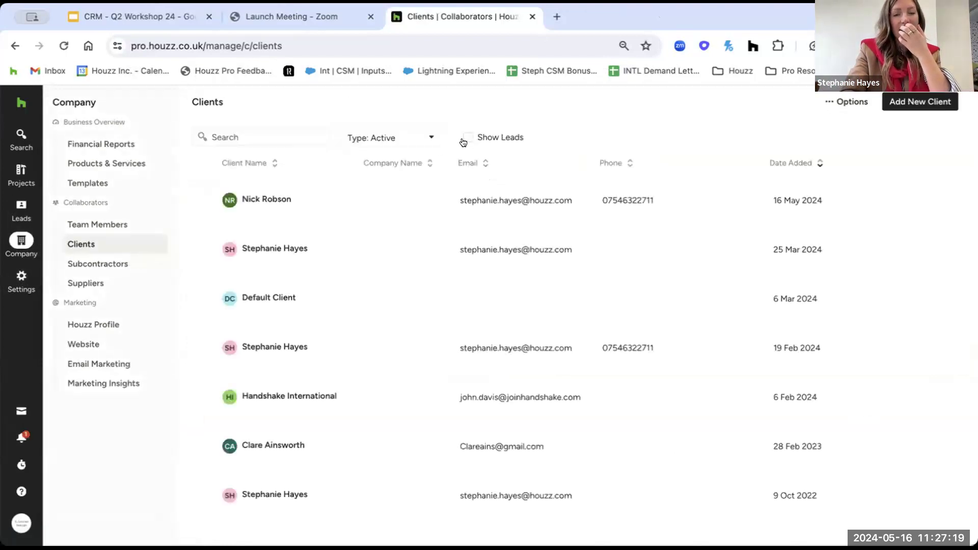
pyautogui.click(465, 140)
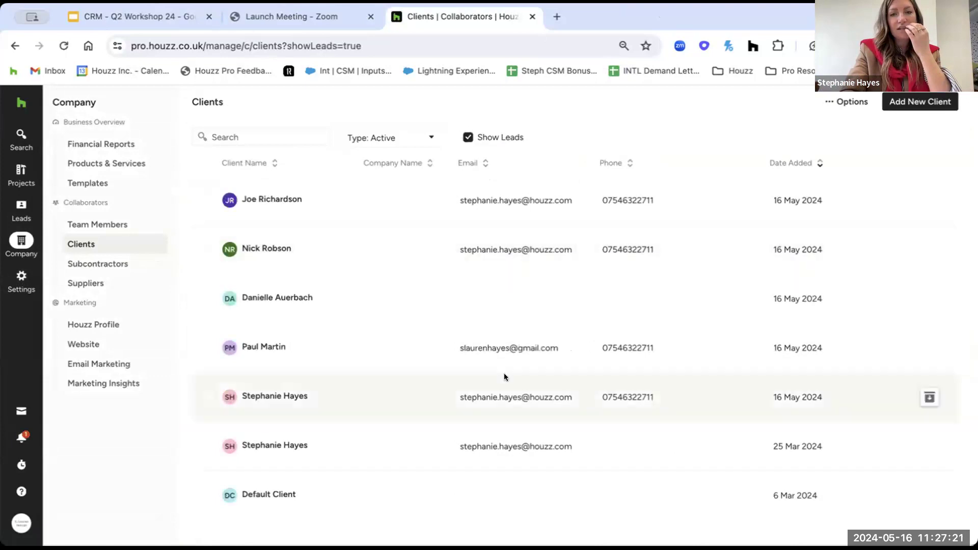
pyautogui.scroll(-10, 487, 415)
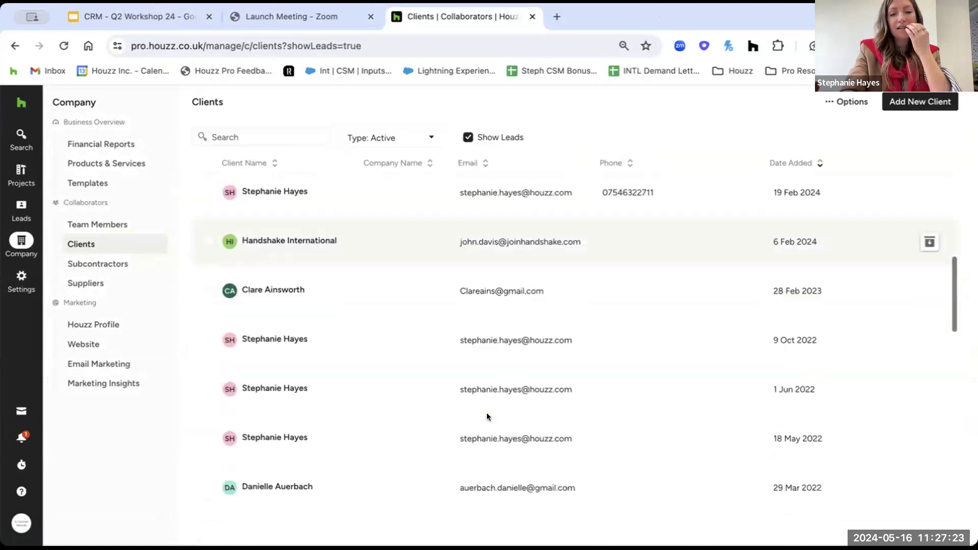
pyautogui.scroll(-1, 487, 415)
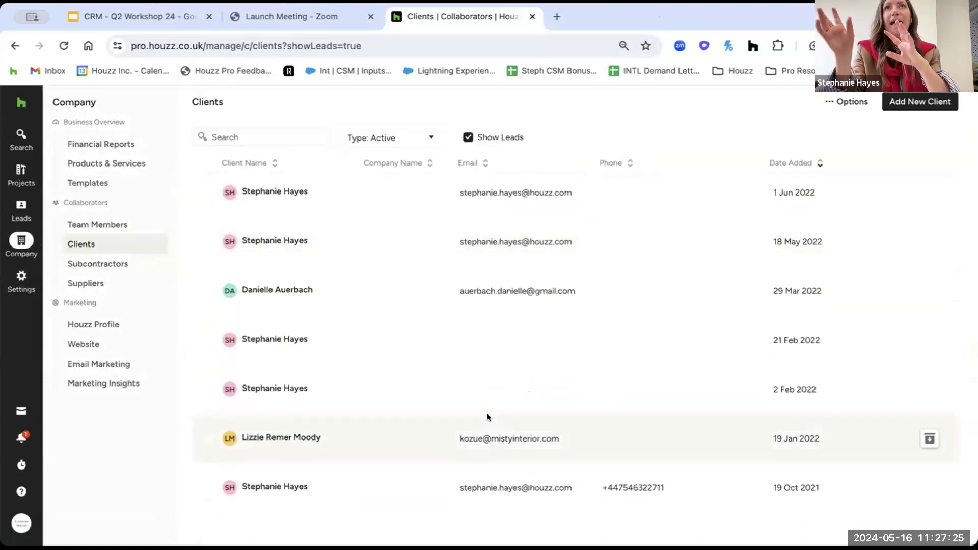
pyautogui.moveTo(7, 220)
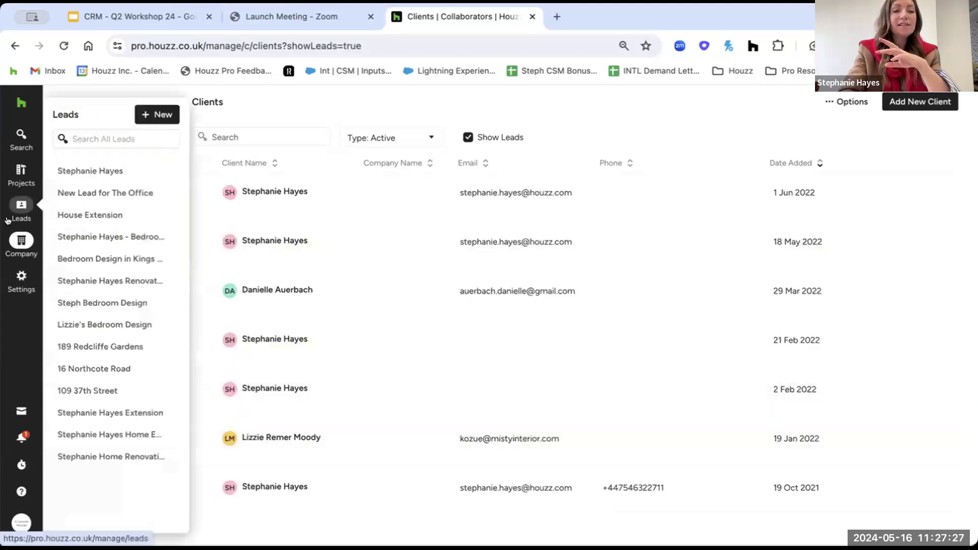
pyautogui.click(14, 206)
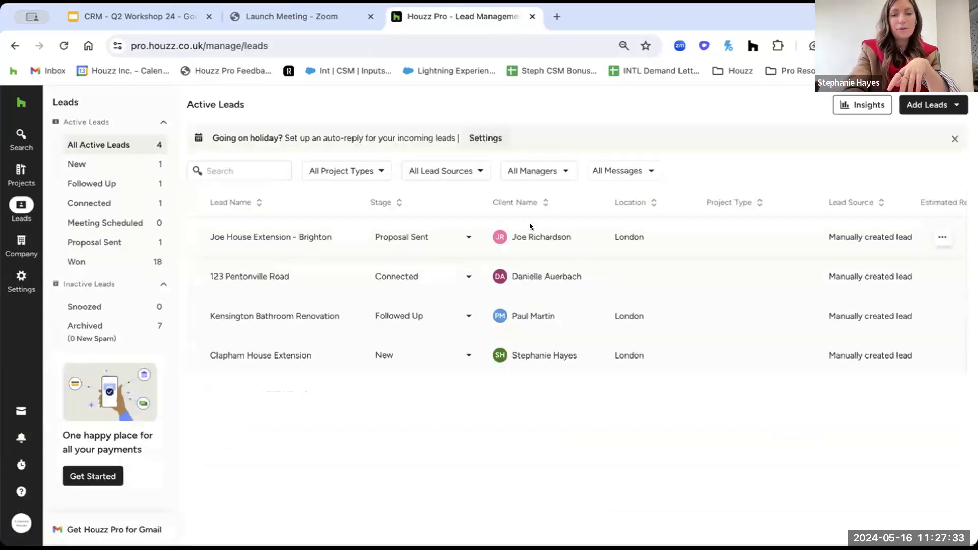
pyautogui.moveTo(21, 242)
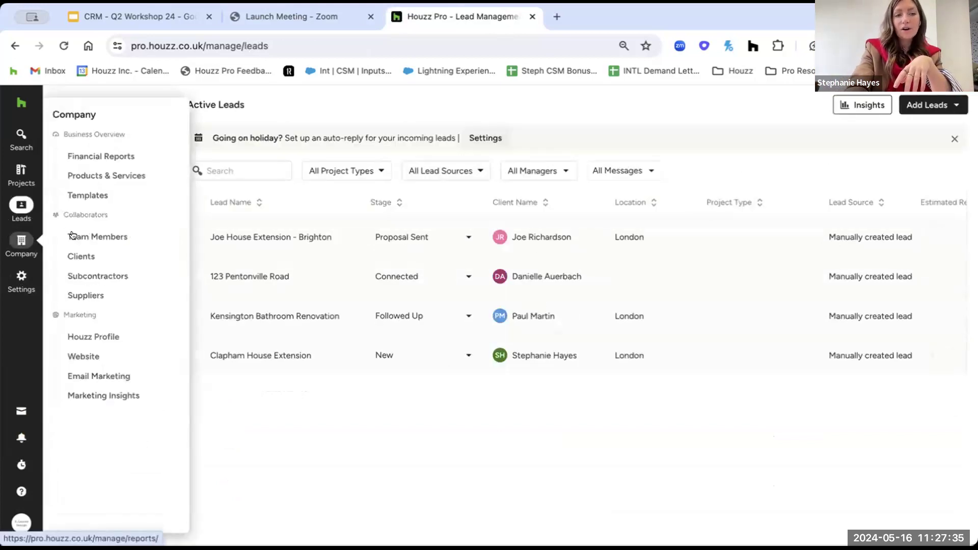
pyautogui.click(100, 256)
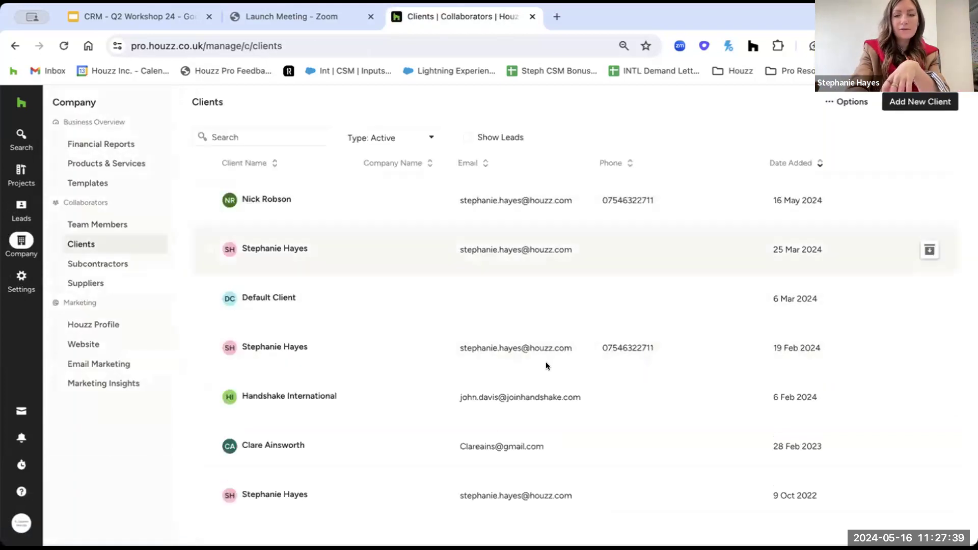
pyautogui.scroll(-1, 514, 427)
pyautogui.scroll(-1, 515, 424)
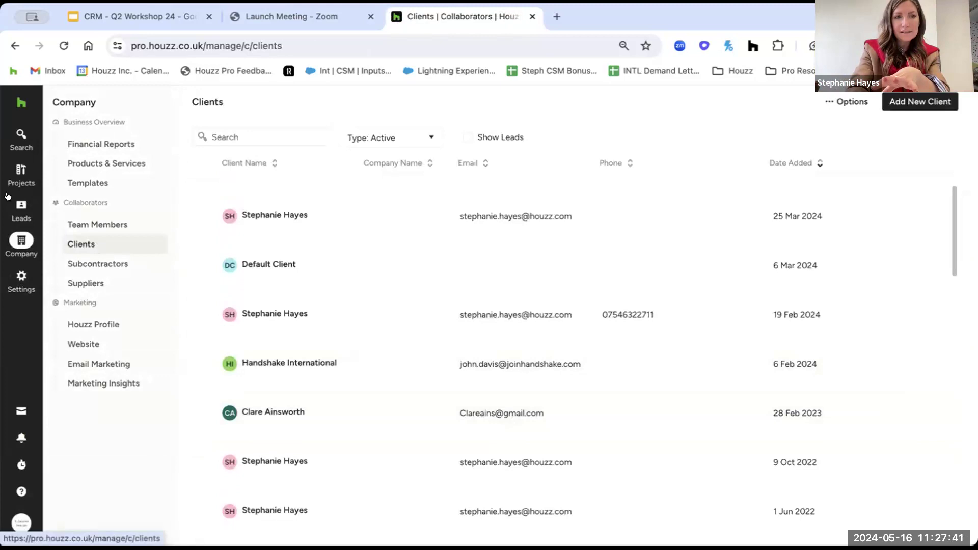
pyautogui.moveTo(9, 206)
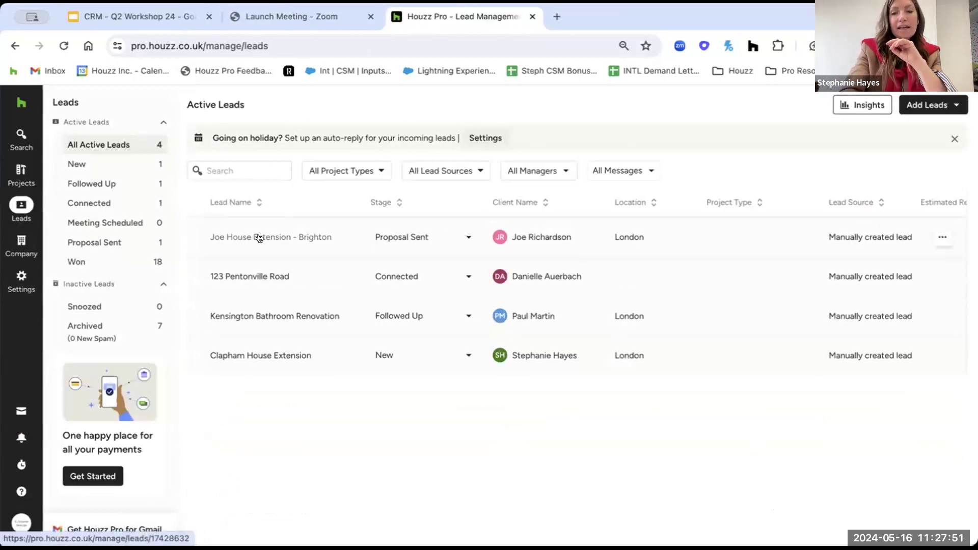
# Start a new lead form, then dismiss it without saving.
pyautogui.click(924, 105)
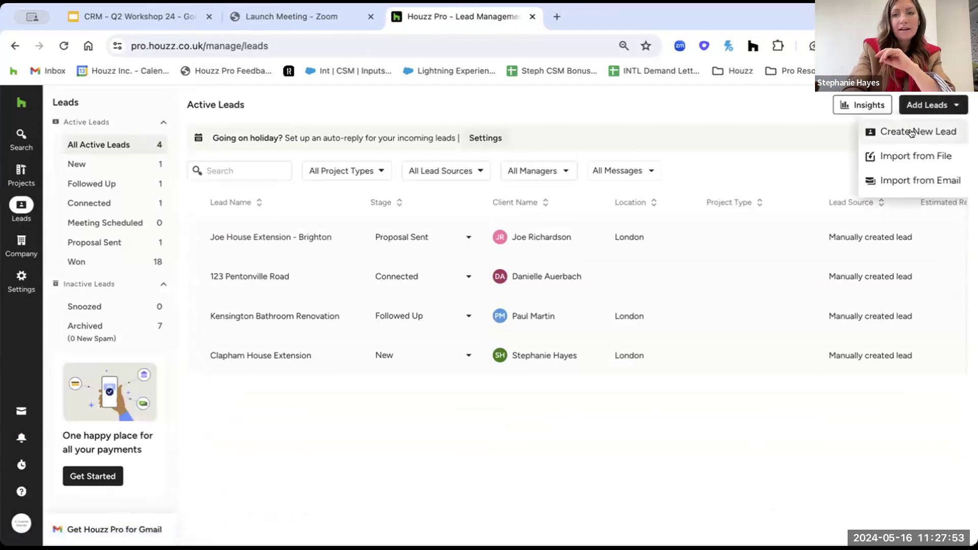
pyautogui.click(886, 131)
pyautogui.click(351, 246)
pyautogui.click(659, 283)
pyautogui.click(556, 481)
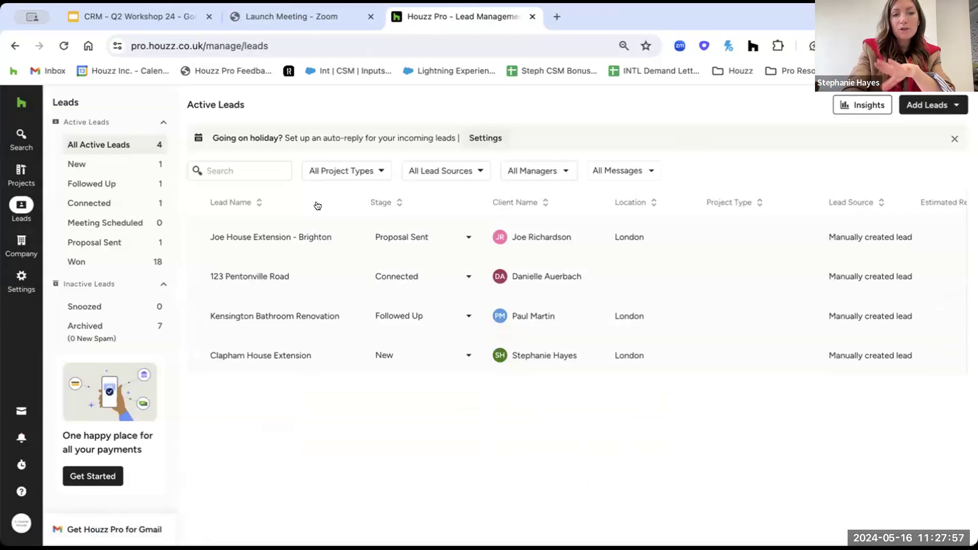
# Open the Brighton lead's Edit Lead form and look over the client email and other fields.
pyautogui.click(273, 234)
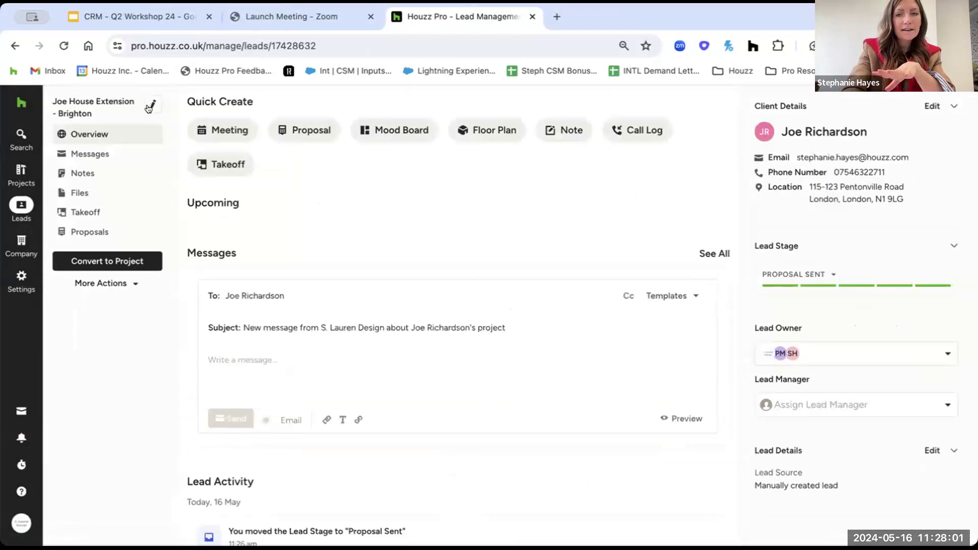
pyautogui.click(149, 104)
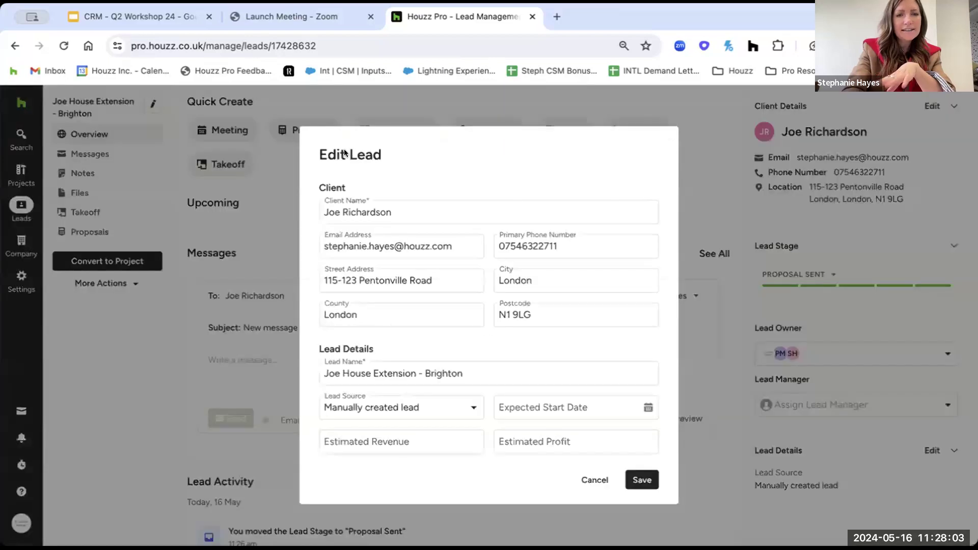
pyautogui.moveTo(449, 246); pyautogui.dragTo(317, 247)
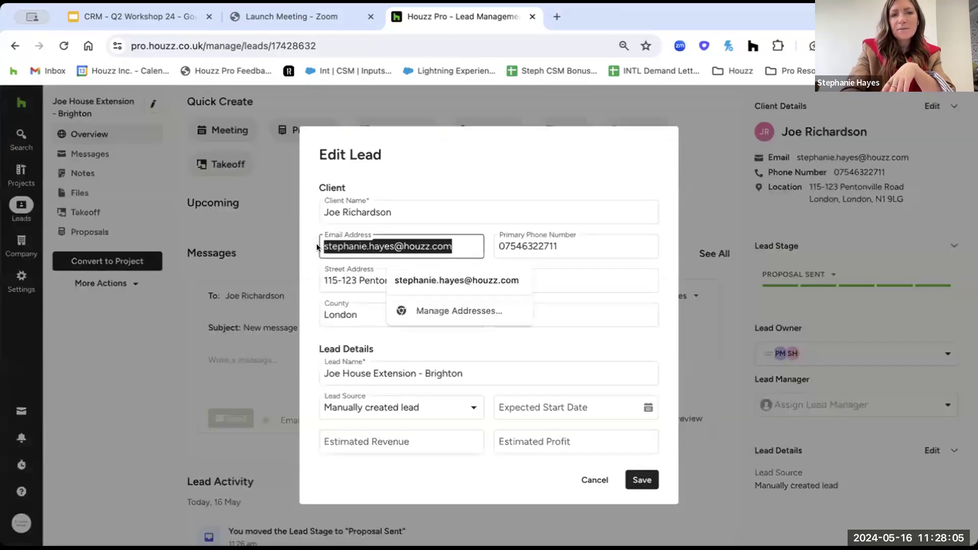
pyautogui.click(334, 231)
pyautogui.scroll(-2, 499, 265)
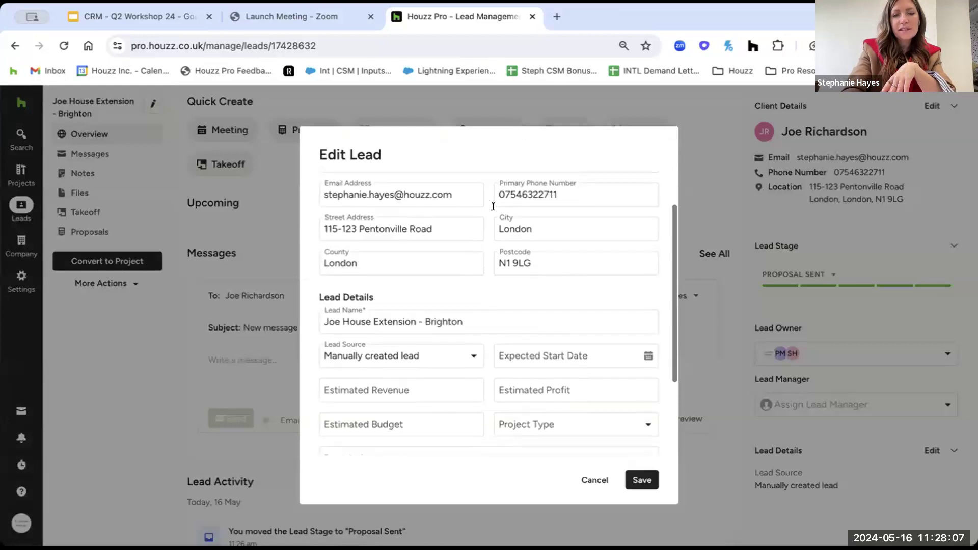
pyautogui.scroll(-1, 515, 279)
pyautogui.scroll(4, 515, 280)
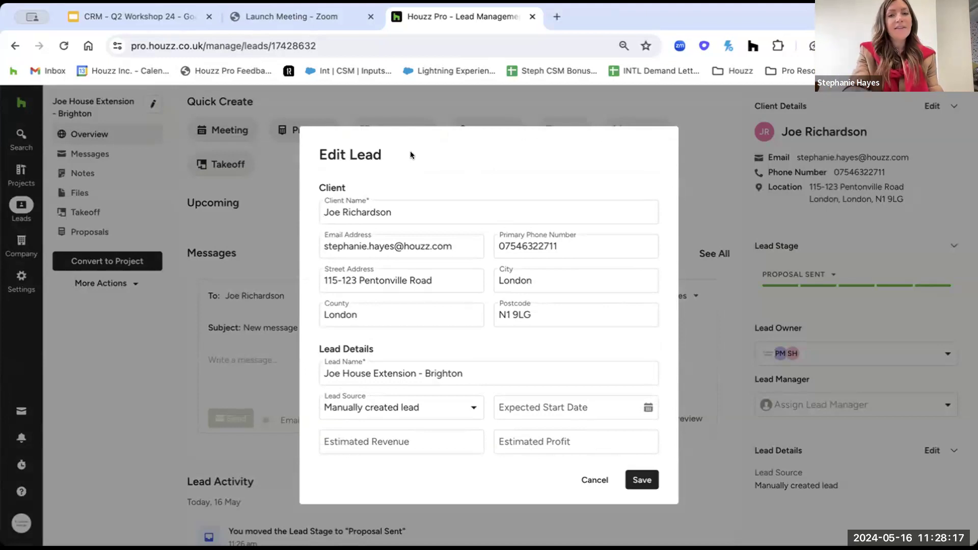
pyautogui.scroll(-3, 545, 359)
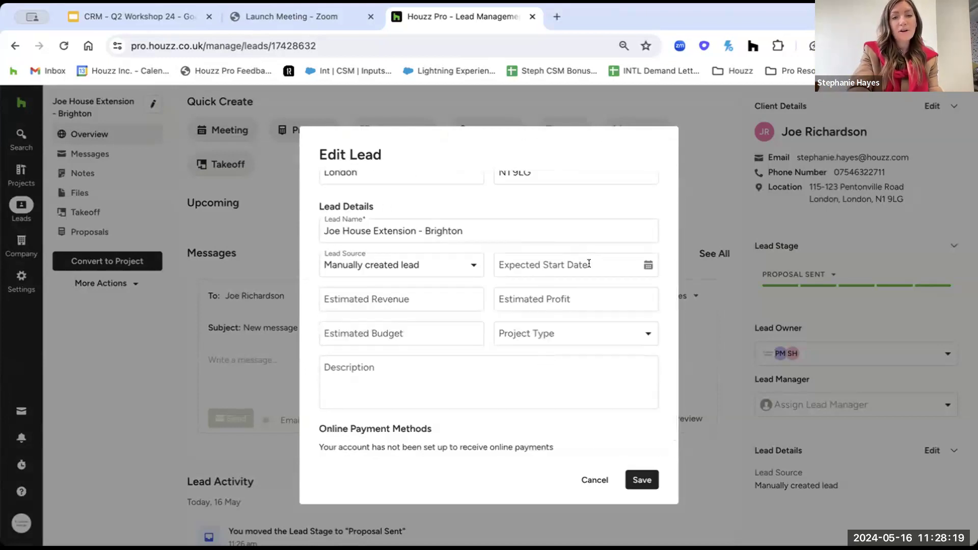
# Check the lead name and lead source list, then cancel the edit form unchanged.
pyautogui.click(441, 230)
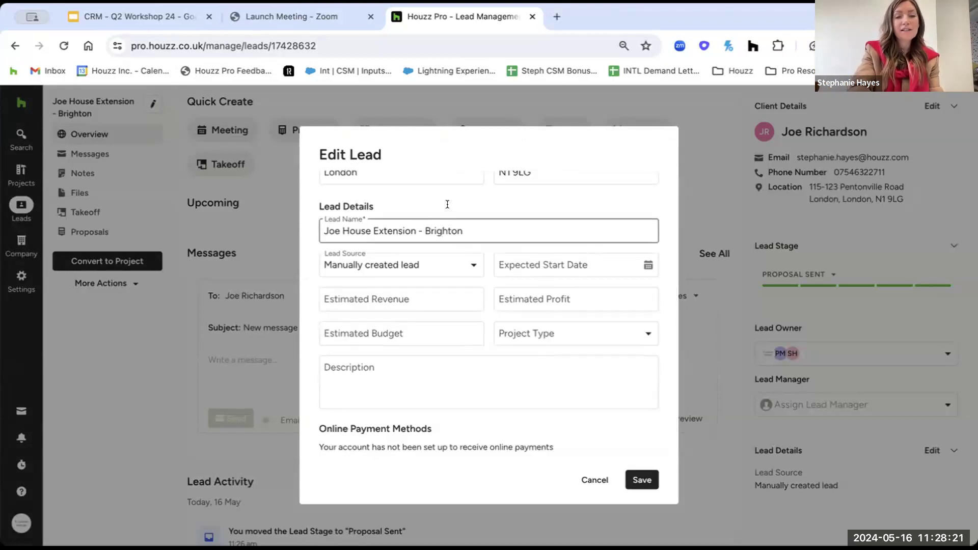
pyautogui.click(425, 264)
pyautogui.click(507, 193)
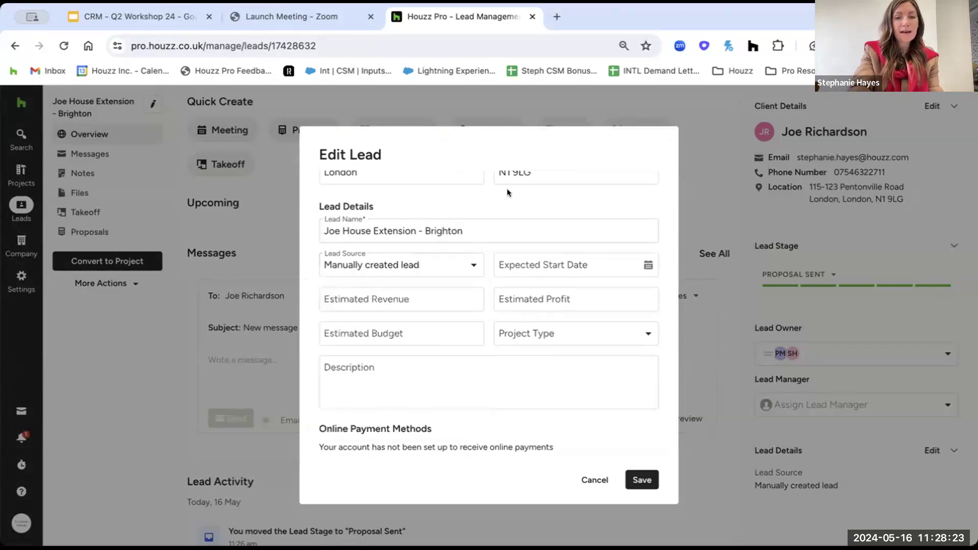
pyautogui.click(595, 480)
pyautogui.click(146, 105)
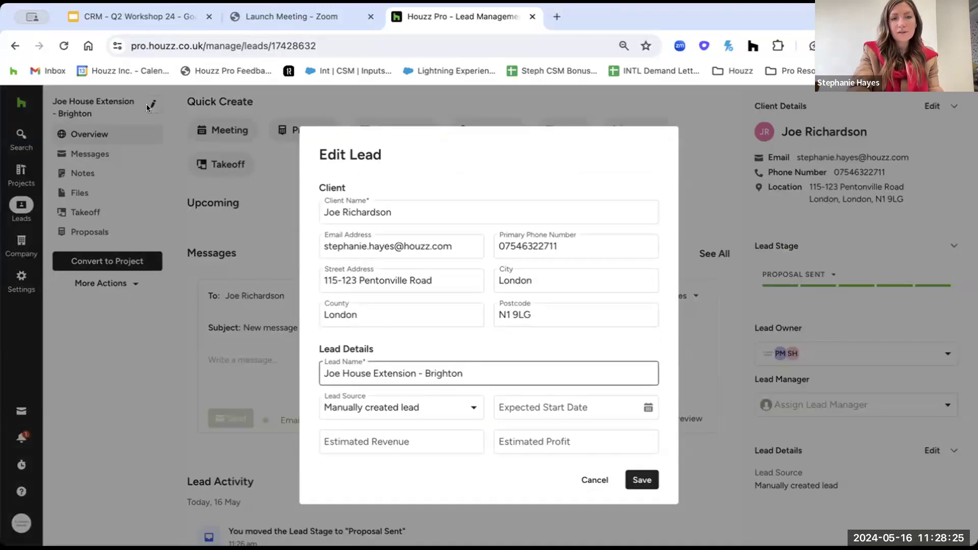
pyautogui.click(593, 481)
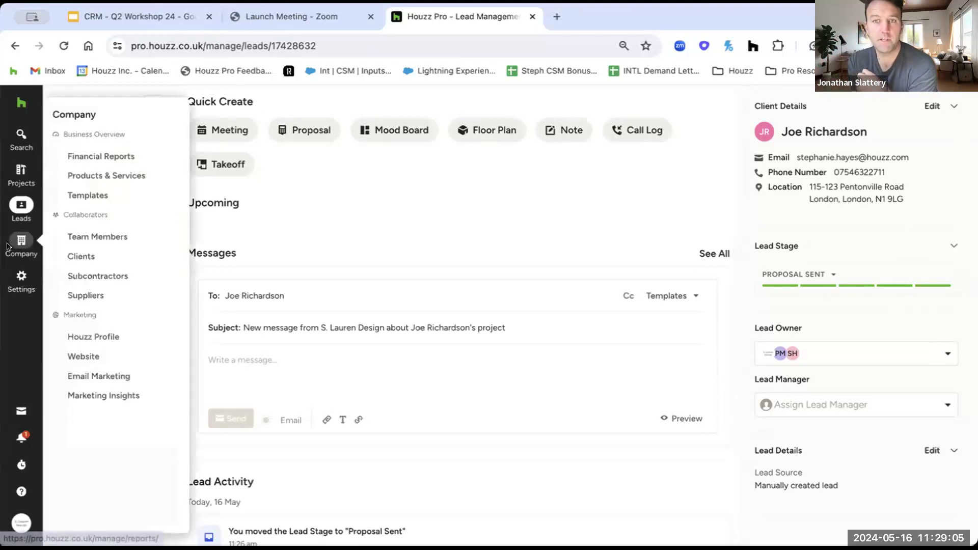
# Return to the Active Leads list using the sidebar Leads entry.
pyautogui.moveTo(25, 205)
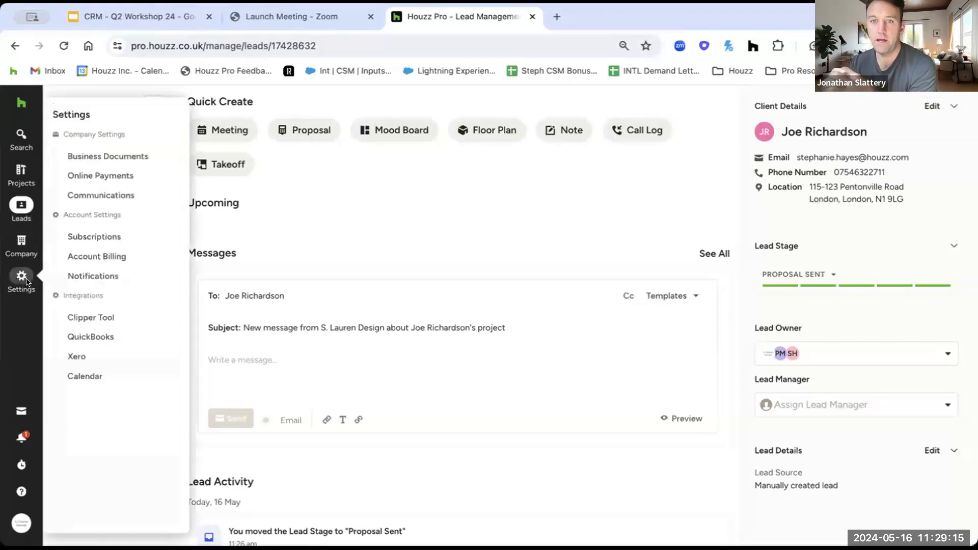
pyautogui.click(20, 204)
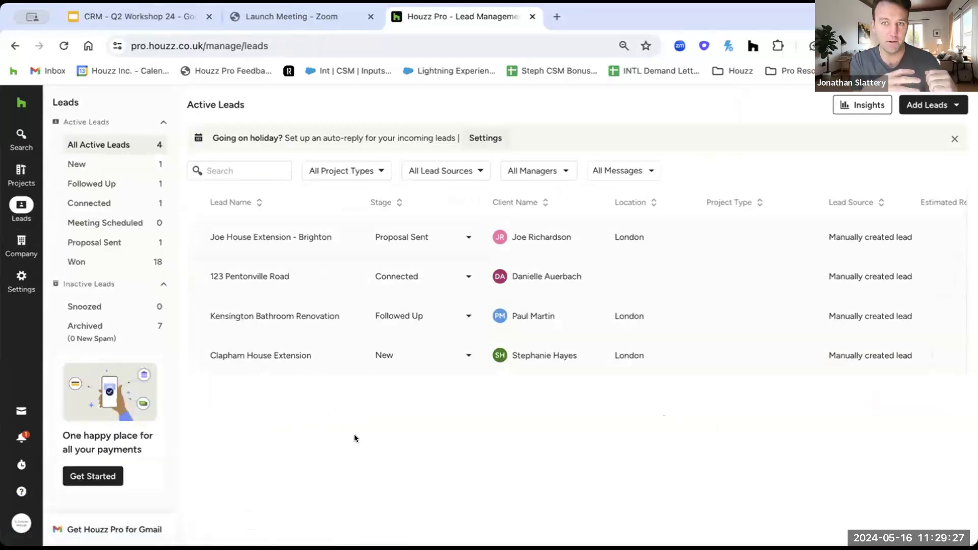
pyautogui.click(21, 175)
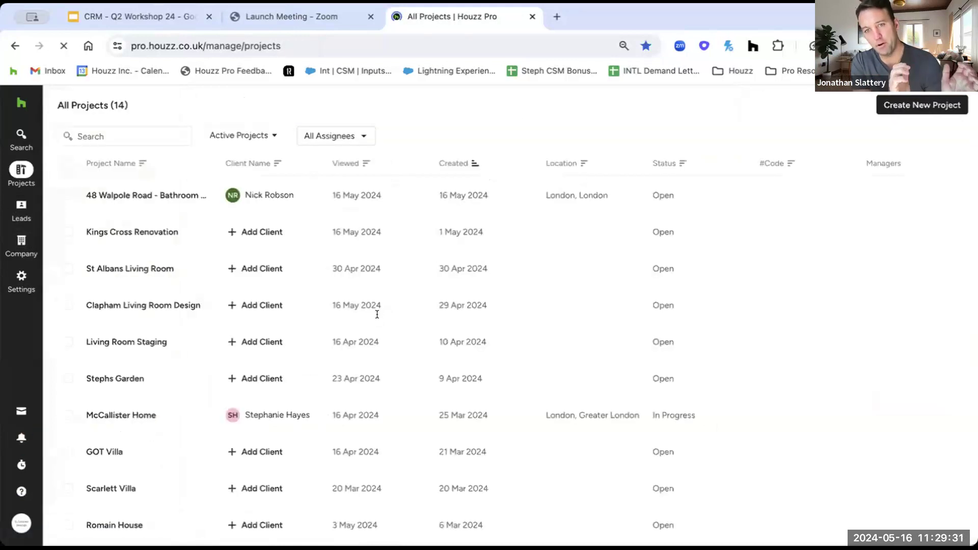
pyautogui.click(142, 203)
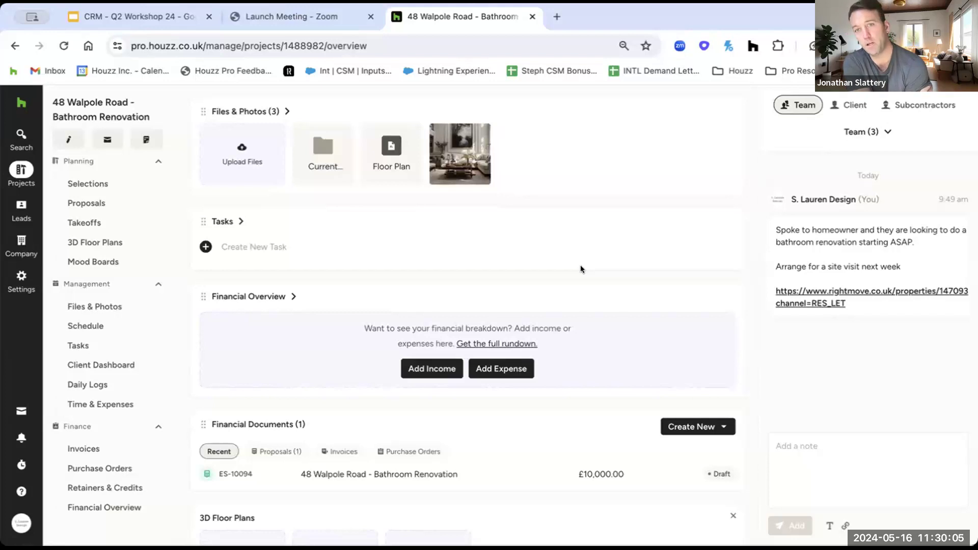
pyautogui.click(448, 165)
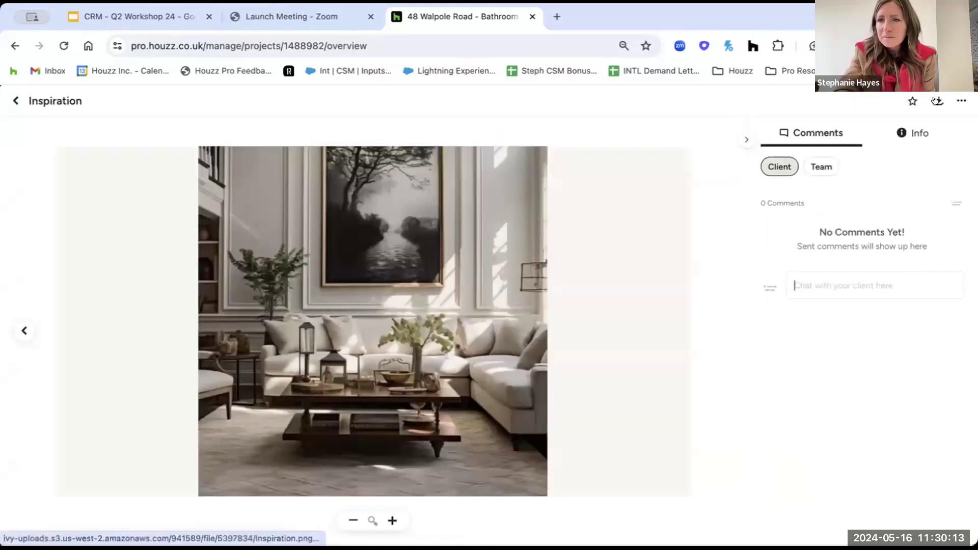
pyautogui.click(958, 100)
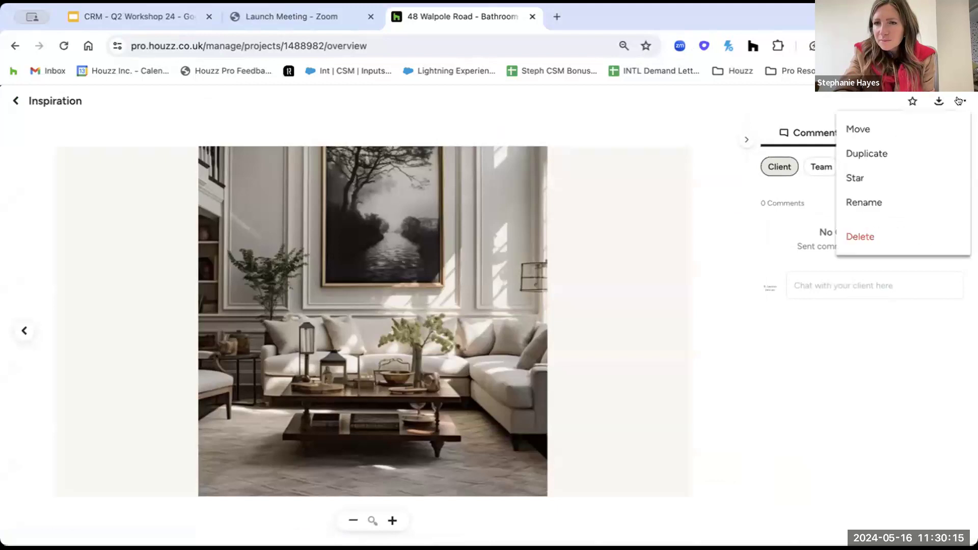
pyautogui.click(755, 105)
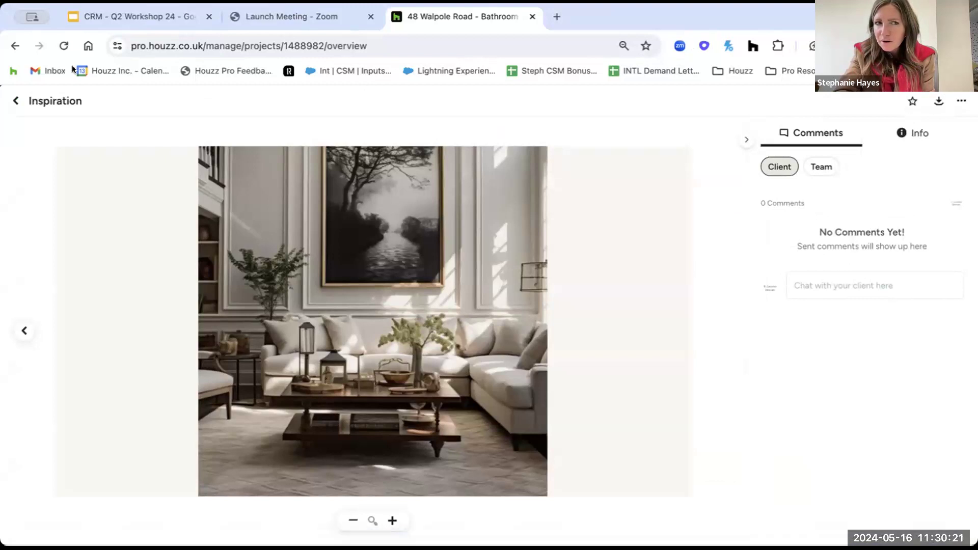
# Close the Inspiration photo and head back to Leads from the sidebar.
pyautogui.click(14, 100)
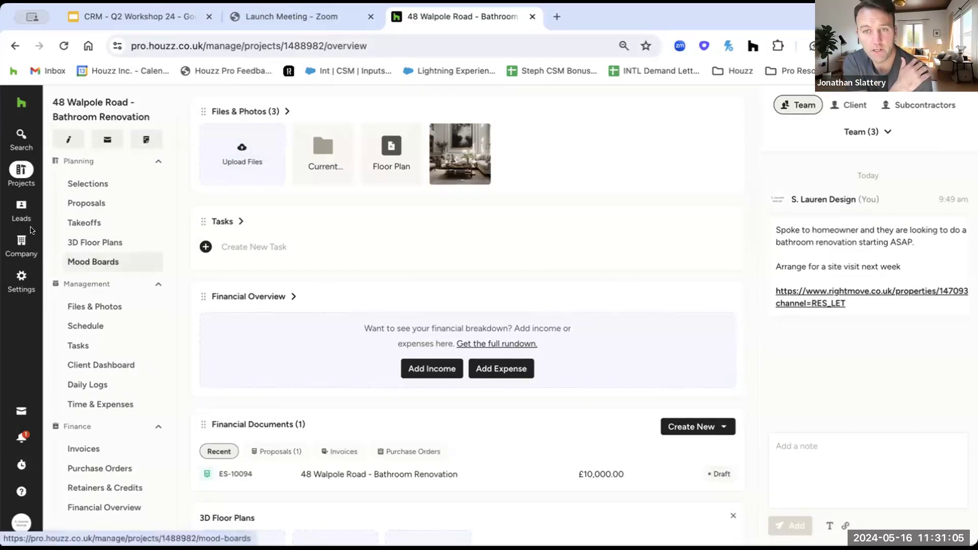
pyautogui.moveTo(16, 204)
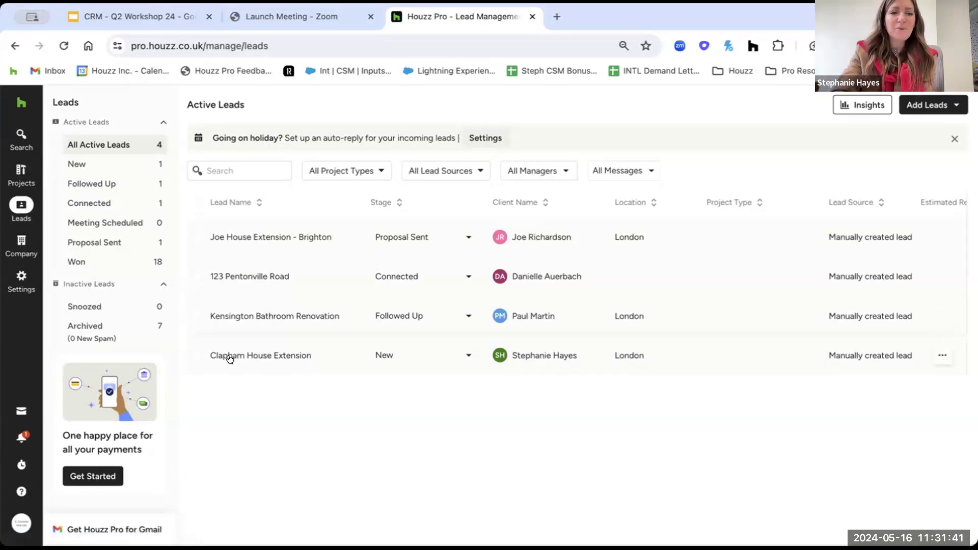
# Archive the Clapham House Extension lead with reason 'Unable to reach enquirer'.
pyautogui.click(194, 355)
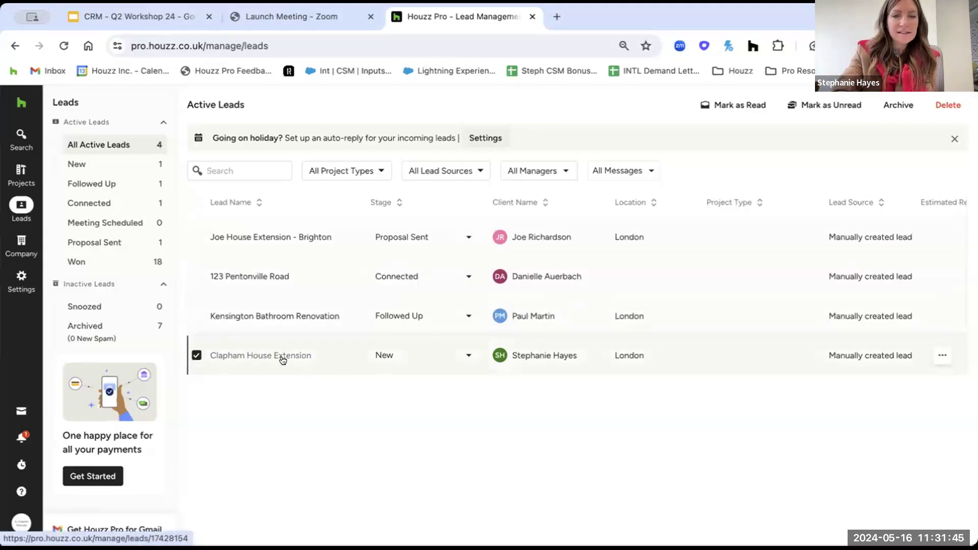
pyautogui.click(886, 106)
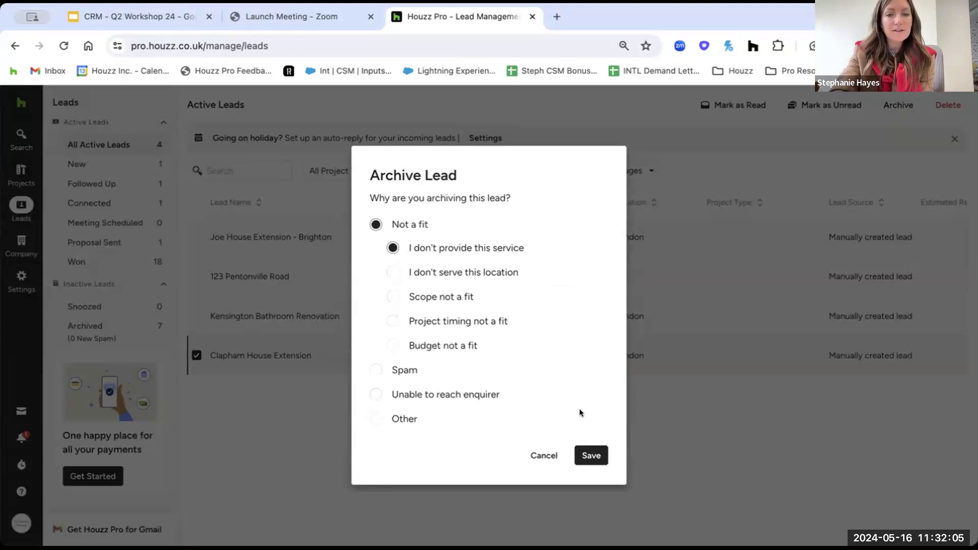
pyautogui.click(388, 394)
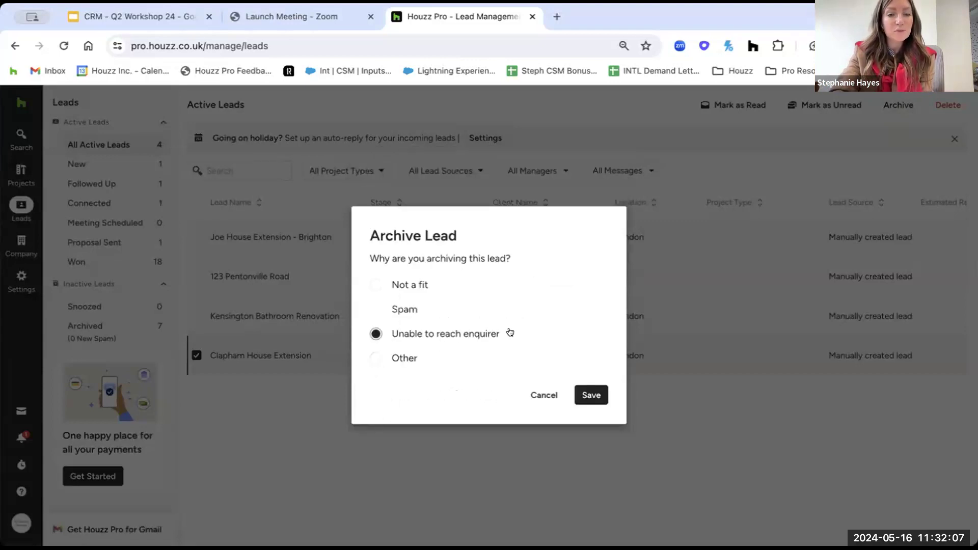
pyautogui.click(573, 396)
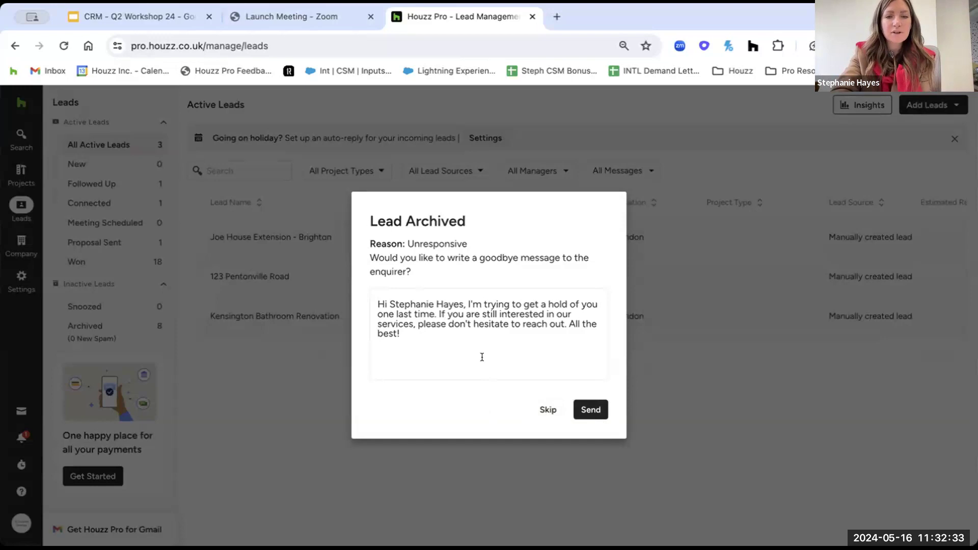
# Skip sending the goodbye message to the enquirer.
pyautogui.moveTo(482, 356); pyautogui.dragTo(383, 284)
pyautogui.click(440, 350)
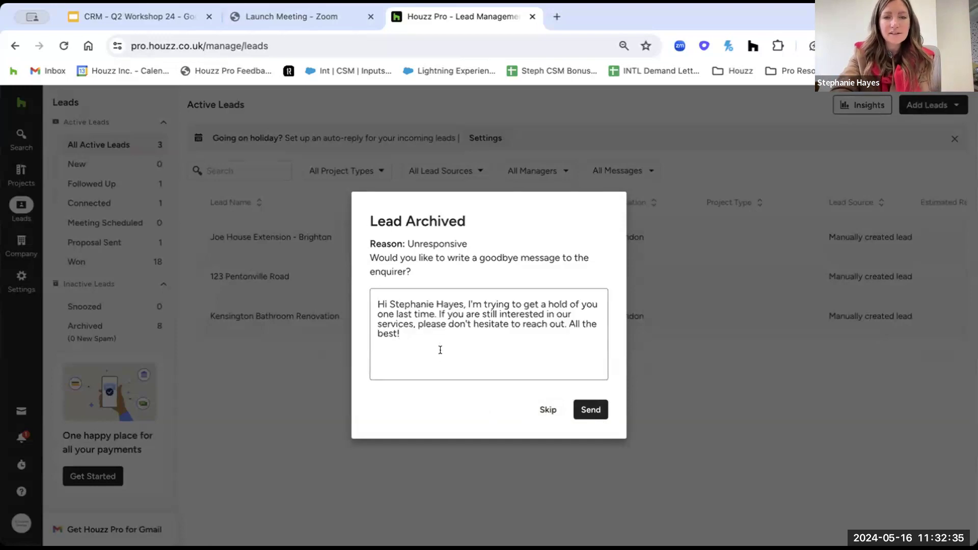
pyautogui.click(545, 409)
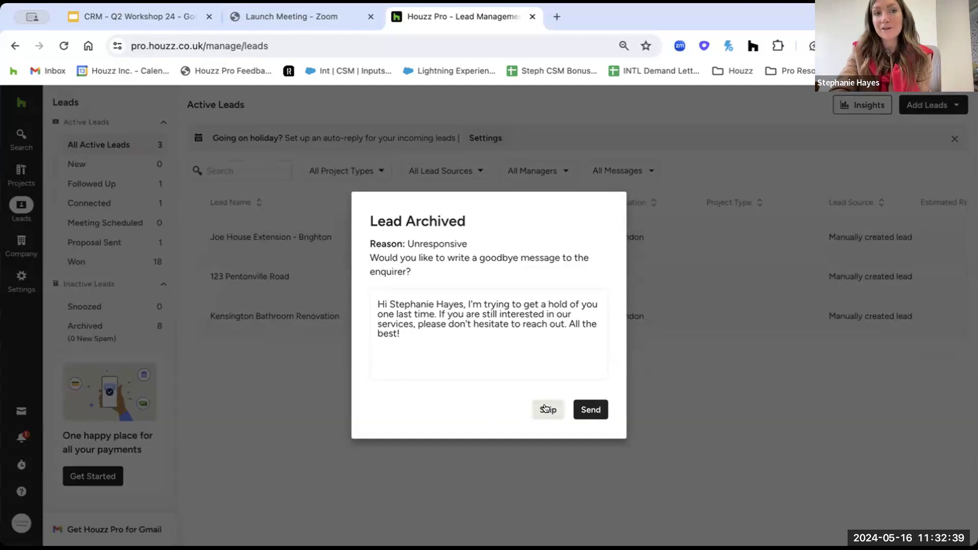